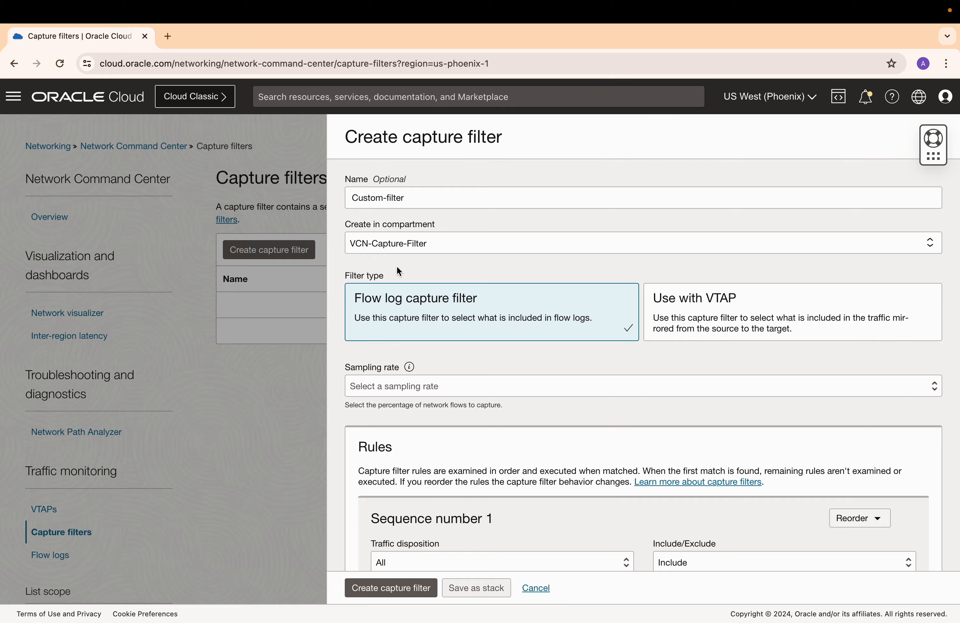
# Set the capture filter's sampling rate to 100%.
pyautogui.scroll(-2, 396, 268)
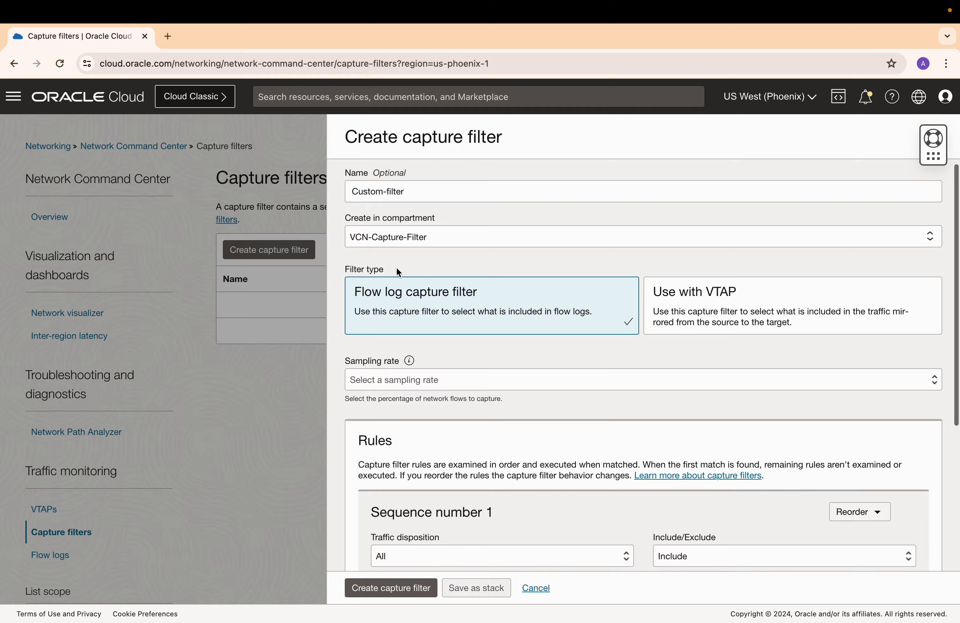
pyautogui.click(540, 370)
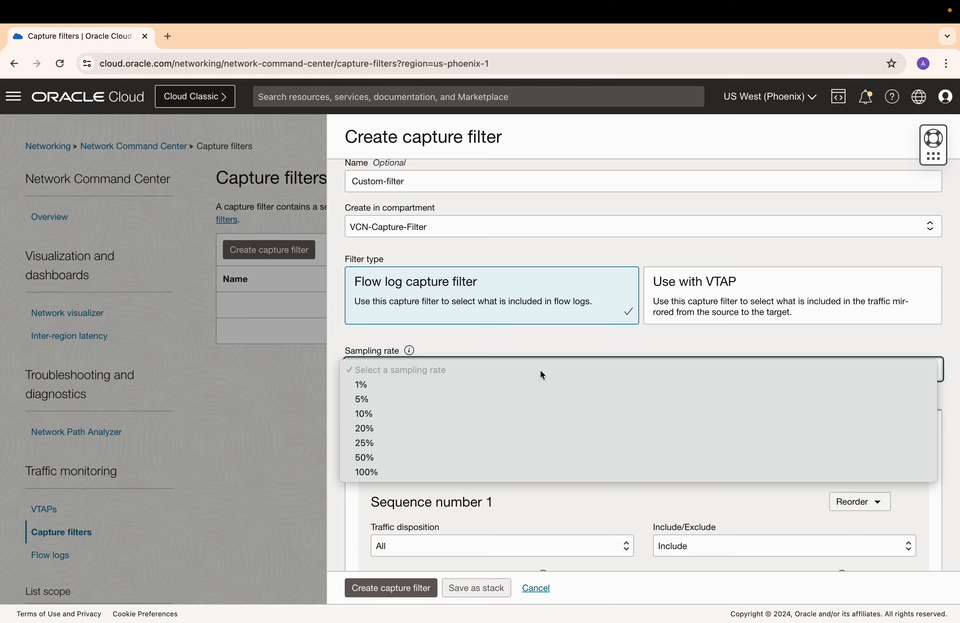
pyautogui.click(476, 472)
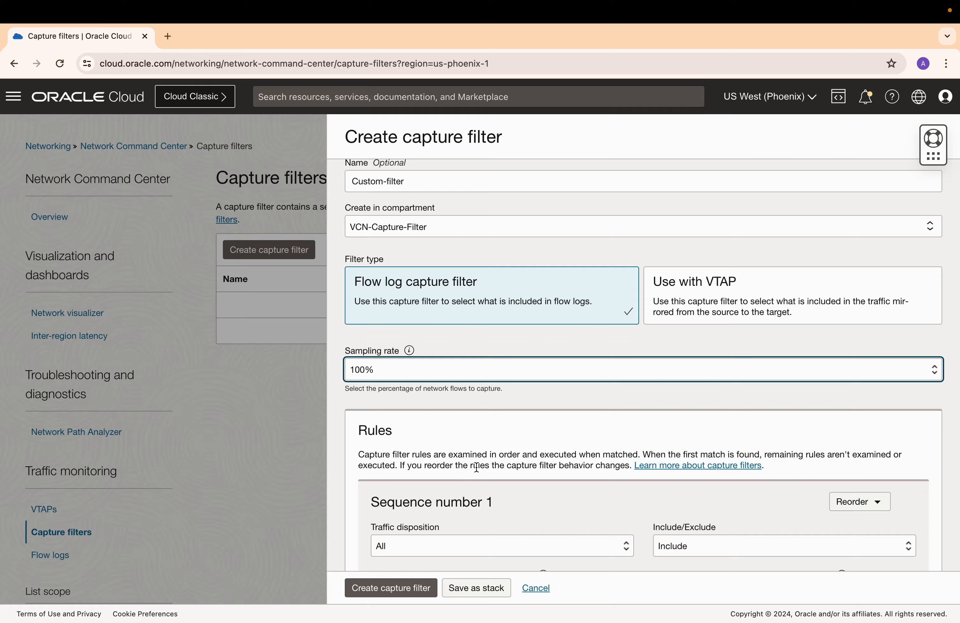
pyautogui.scroll(1, 478, 391)
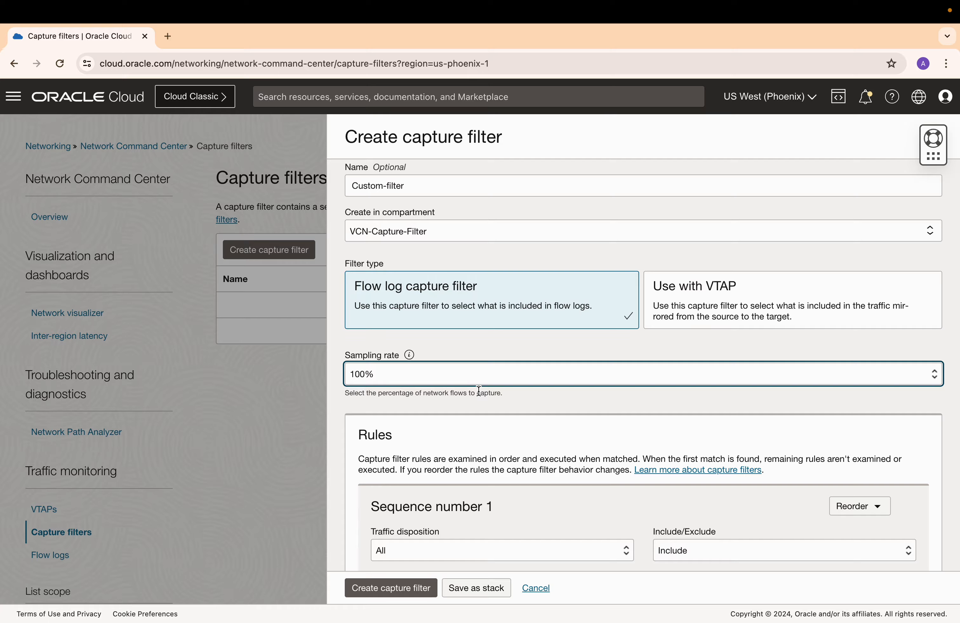
pyautogui.scroll(1, 478, 391)
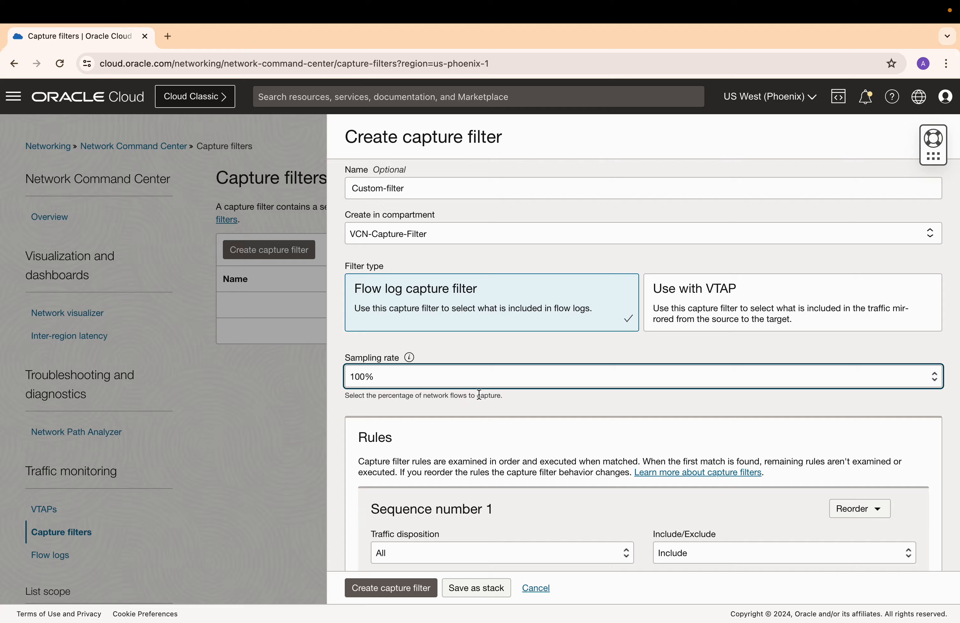
pyautogui.scroll(-3, 483, 403)
pyautogui.scroll(-2, 483, 403)
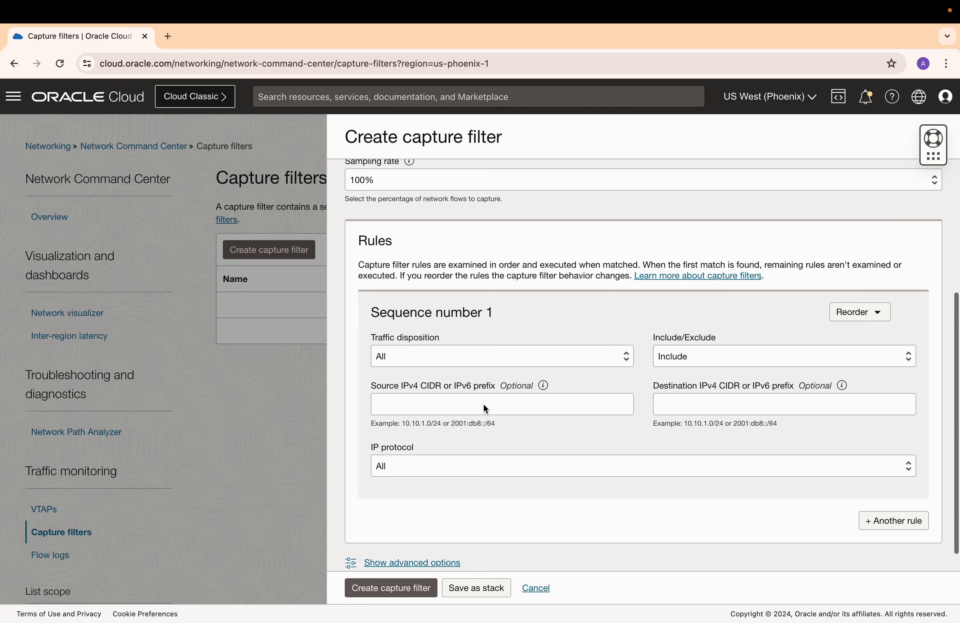
pyautogui.click(485, 357)
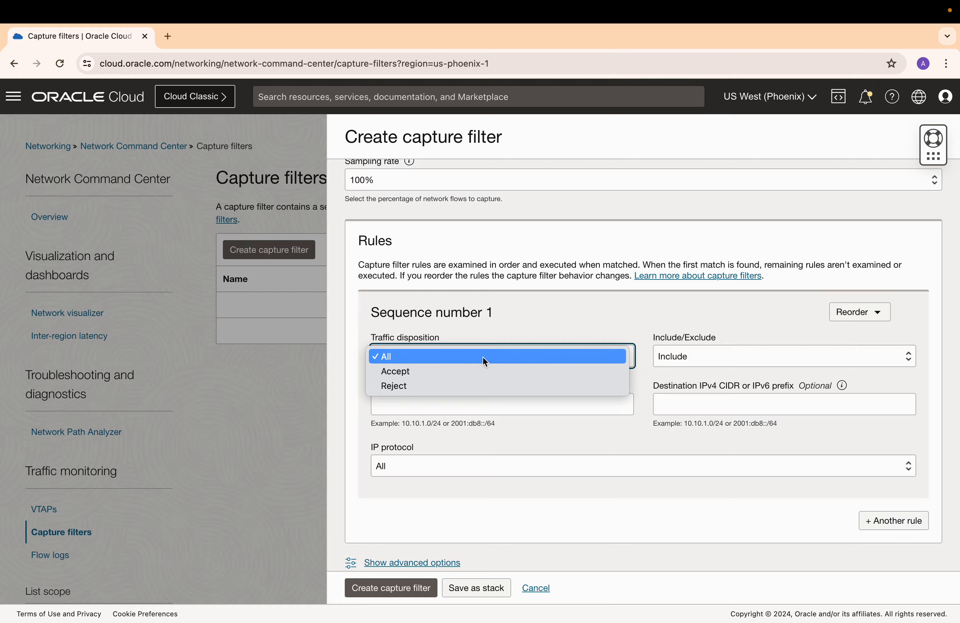
pyautogui.click(483, 357)
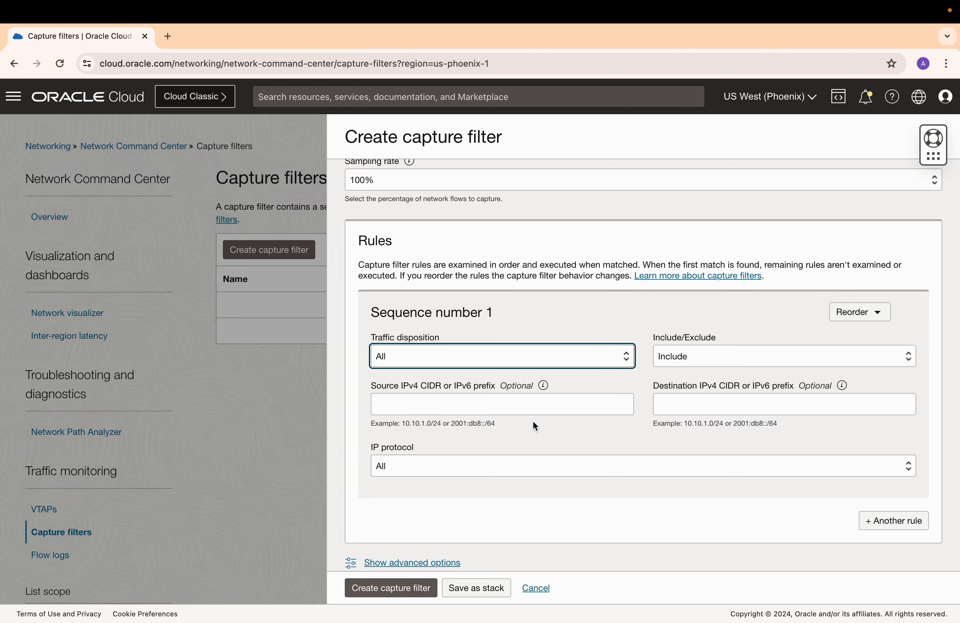
# Set the first rule's source CIDR to 10.0.0.250/32 and destination CIDR to 10.0.1.56/32.
pyautogui.click(507, 402)
pyautogui.write('10.')
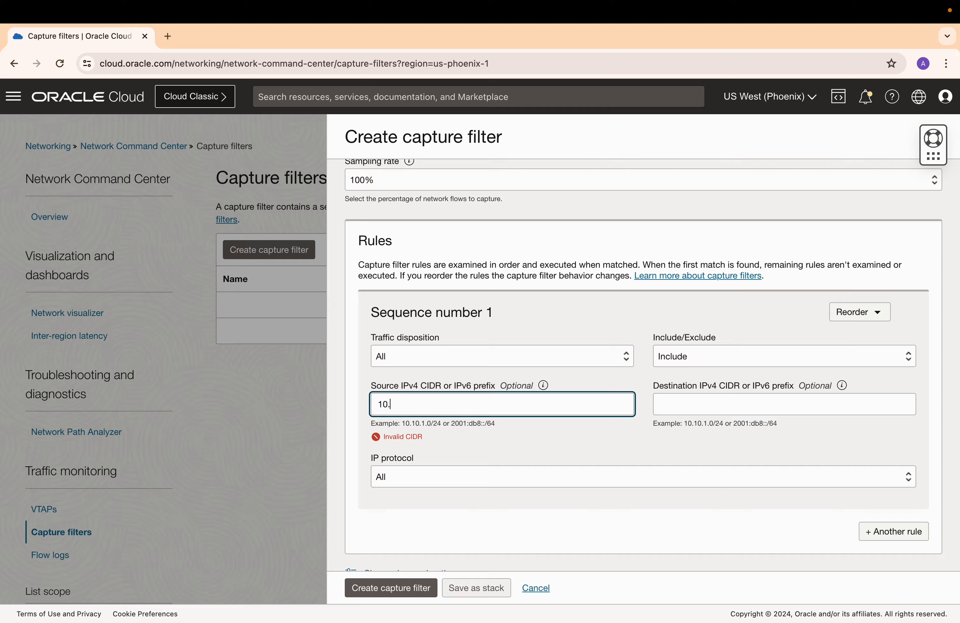
pyautogui.write('0.0.250/32')
pyautogui.click(702, 404)
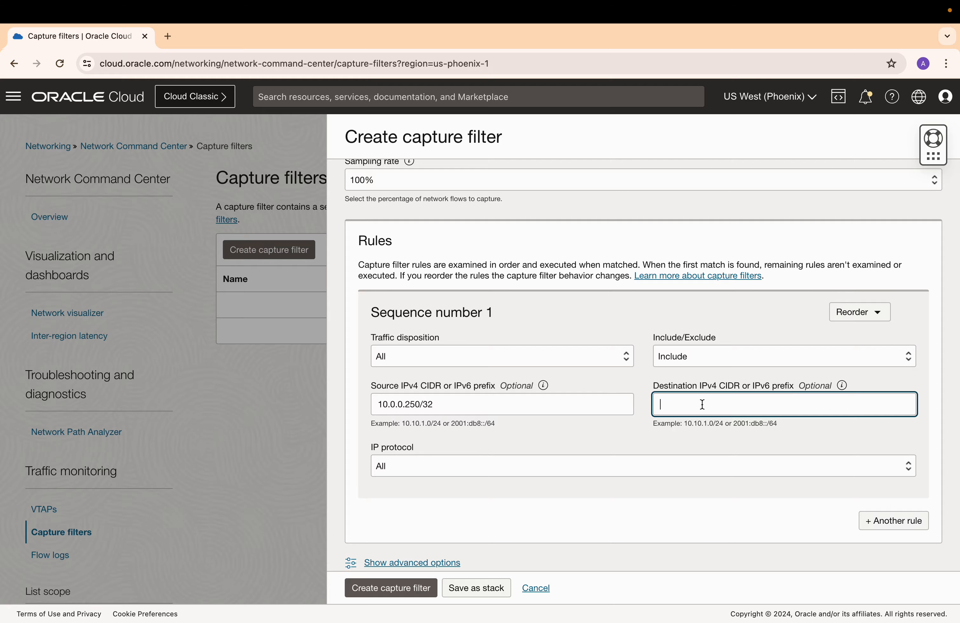
pyautogui.write('10.0')
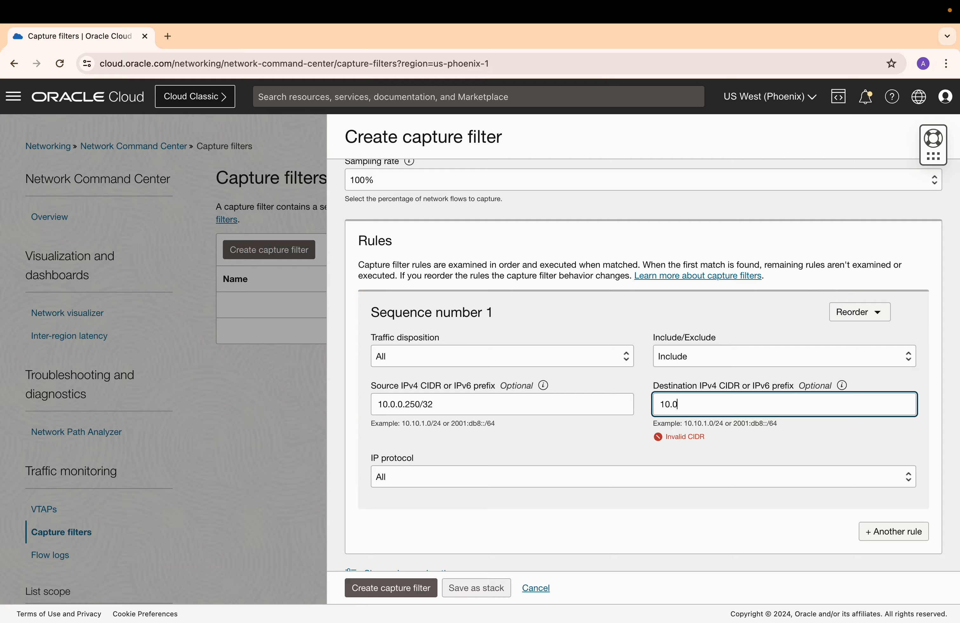
pyautogui.write('.1.56/32')
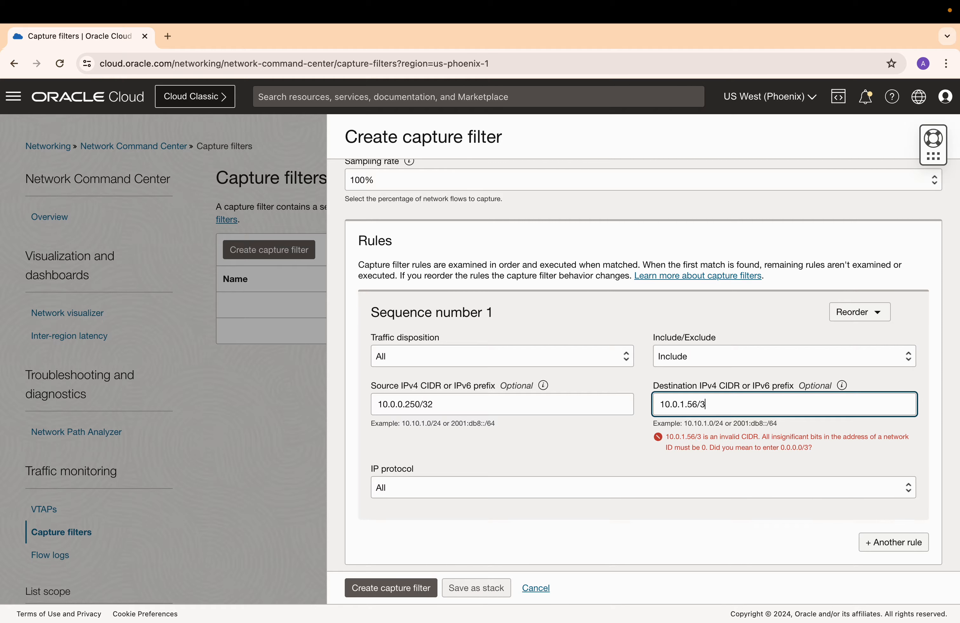
# Set the first rule's IP protocol to TCP and destination port range to 80-80.
pyautogui.click(589, 428)
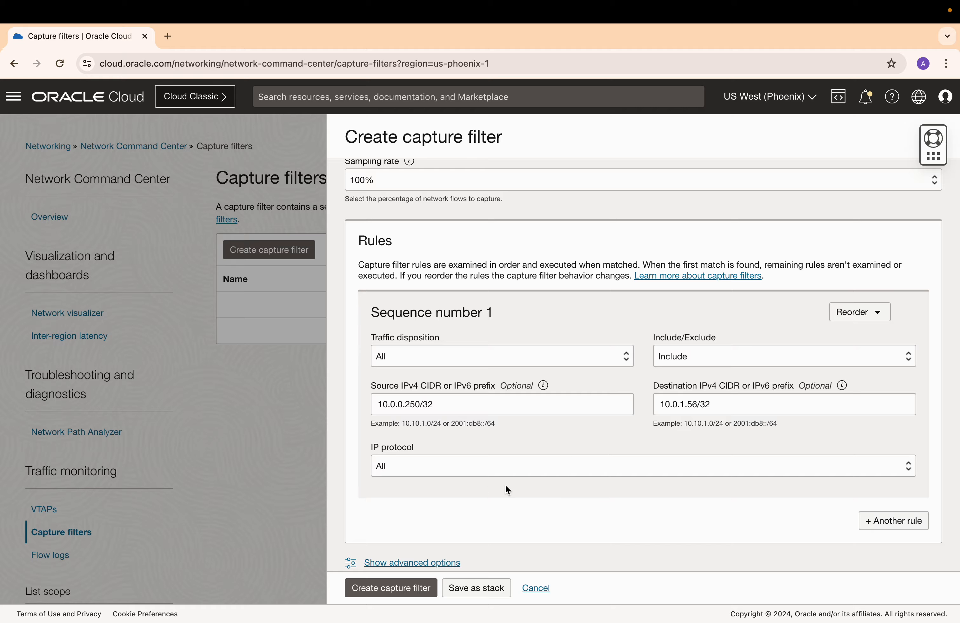
pyautogui.click(456, 464)
pyautogui.click(446, 480)
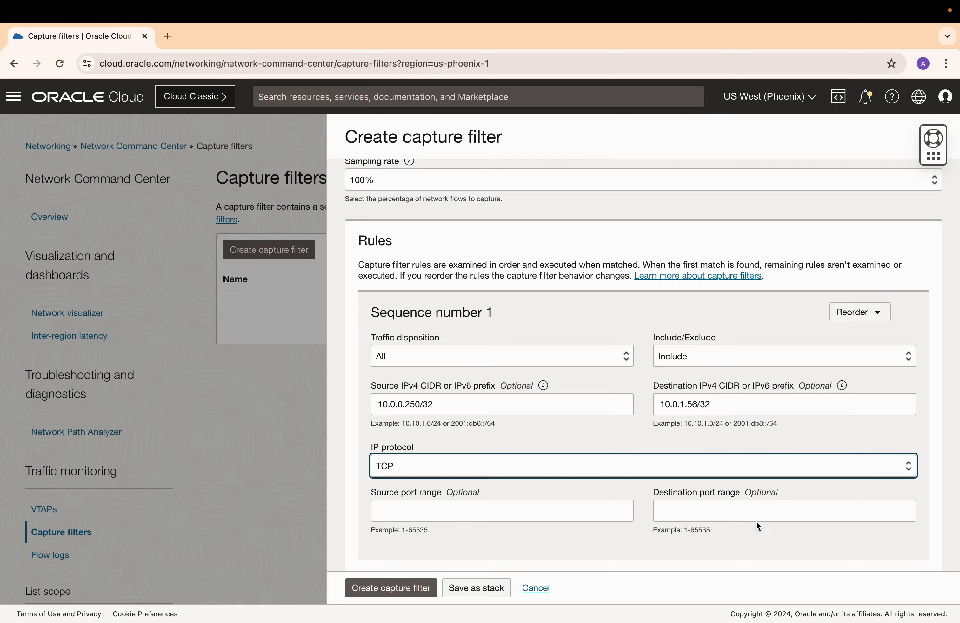
pyautogui.click(752, 516)
pyautogui.click(737, 540)
# Add a second rule to the capture filter.
pyautogui.scroll(-2, 587, 441)
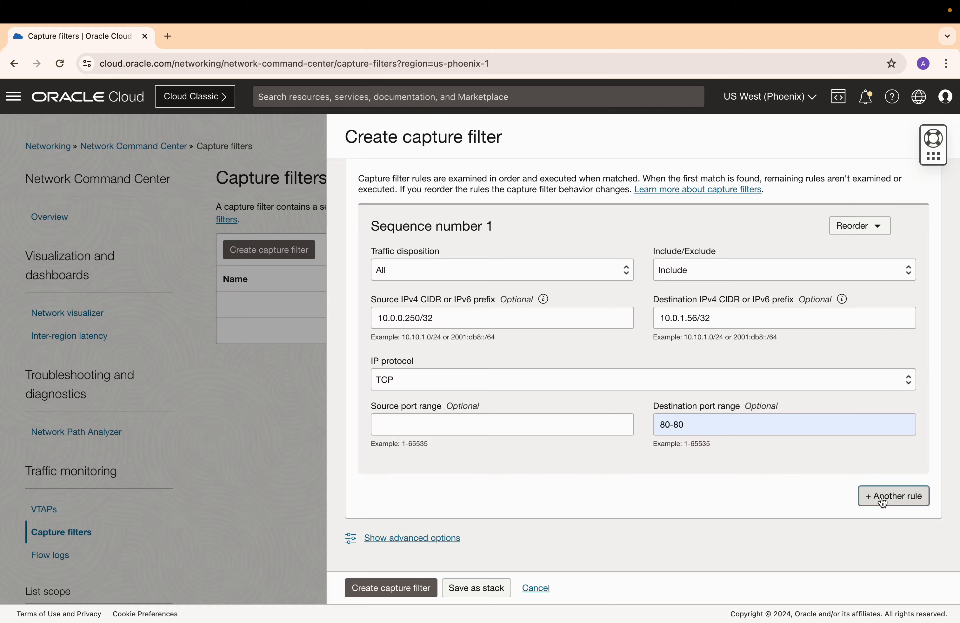
pyautogui.click(894, 496)
pyautogui.scroll(-3, 452, 472)
pyautogui.scroll(-2, 452, 472)
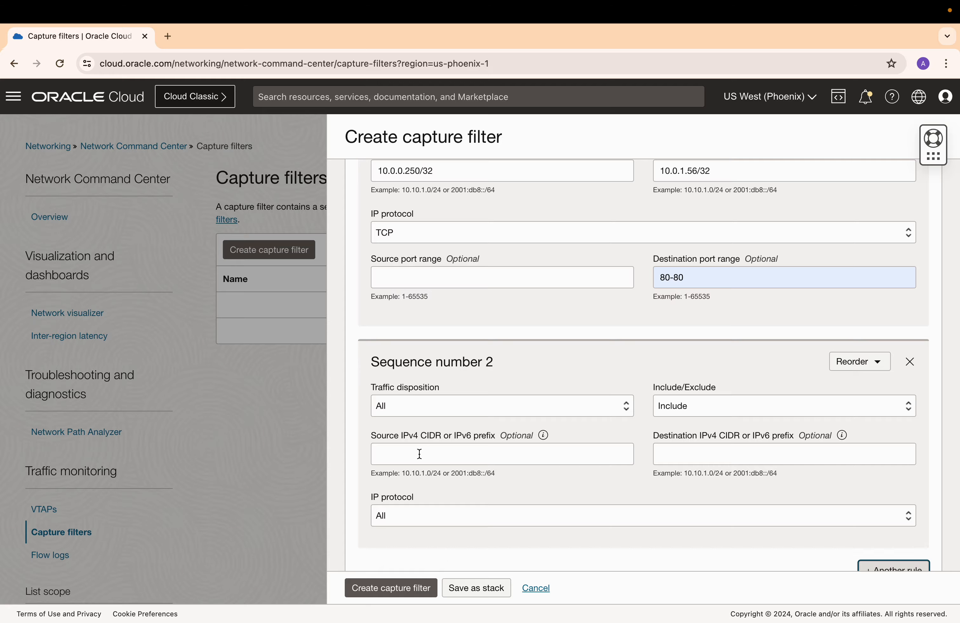
# Set the second rule's source CIDR to 192.168.10.40/32 and destination CIDR to 10.0.1.56/32.
pyautogui.click(419, 454)
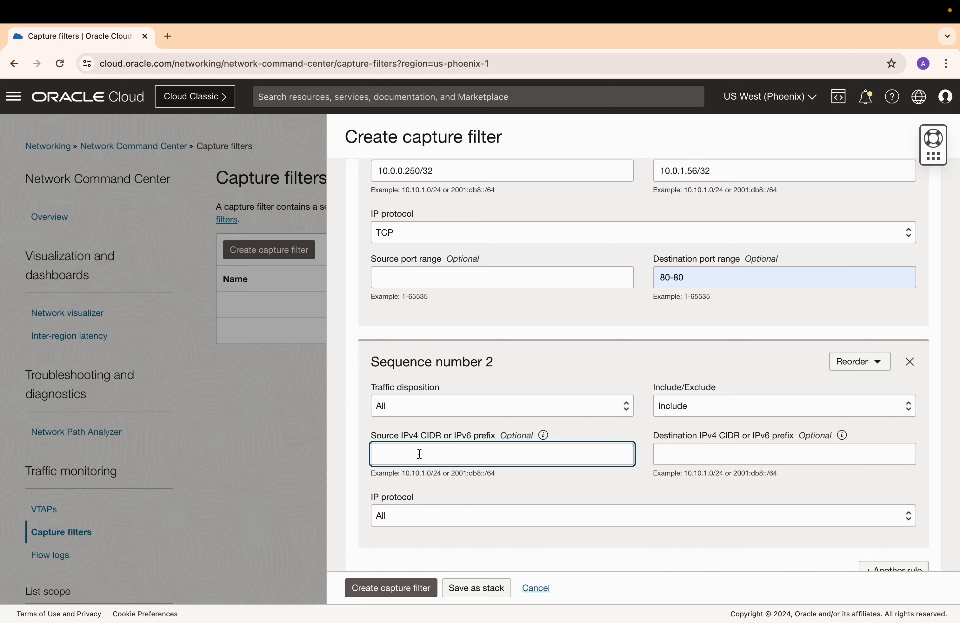
pyautogui.write('192.168.10')
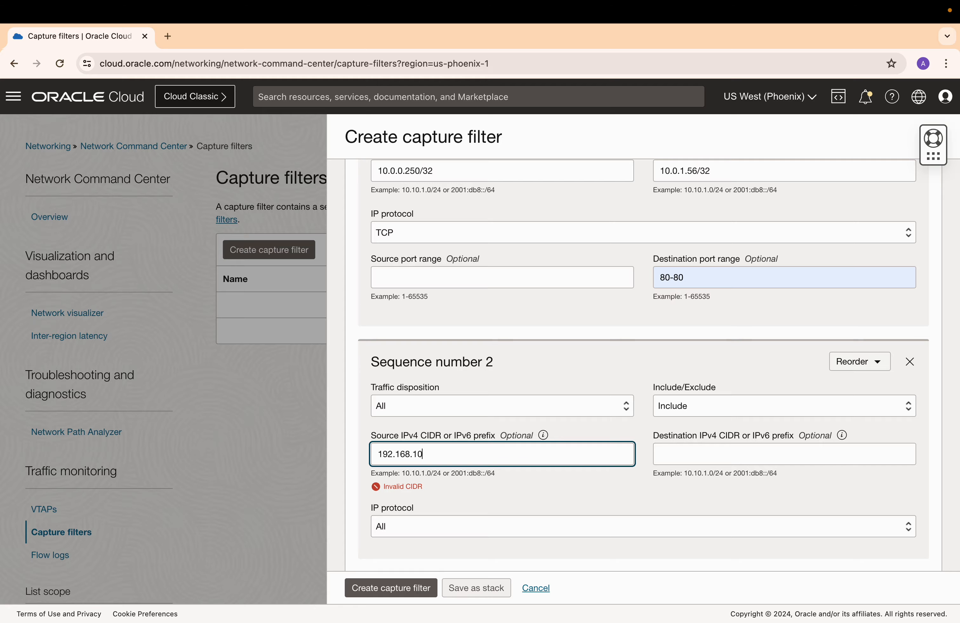
pyautogui.write('.40/32')
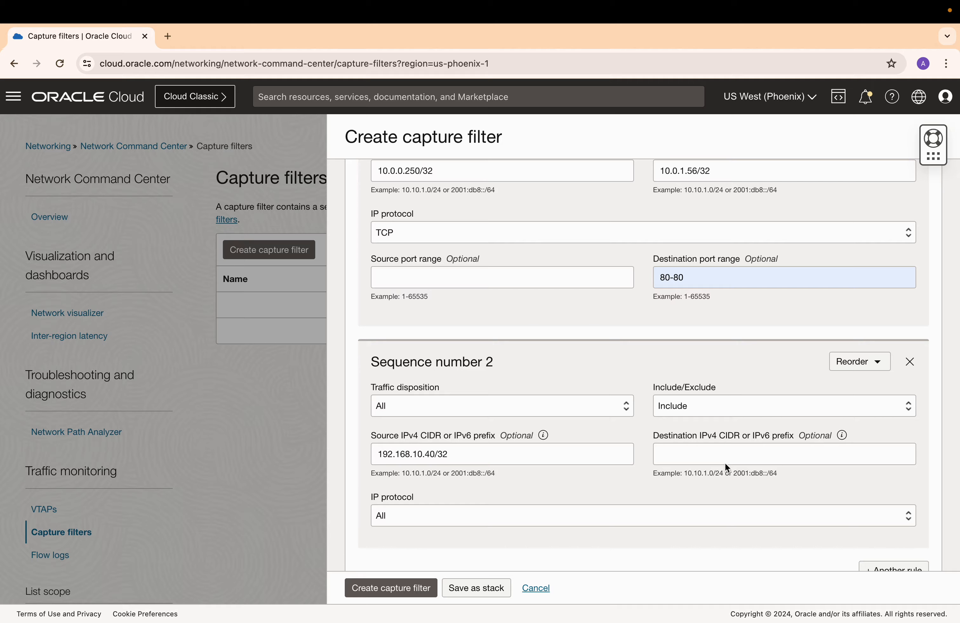
pyautogui.click(724, 453)
pyautogui.write('10.0.1.')
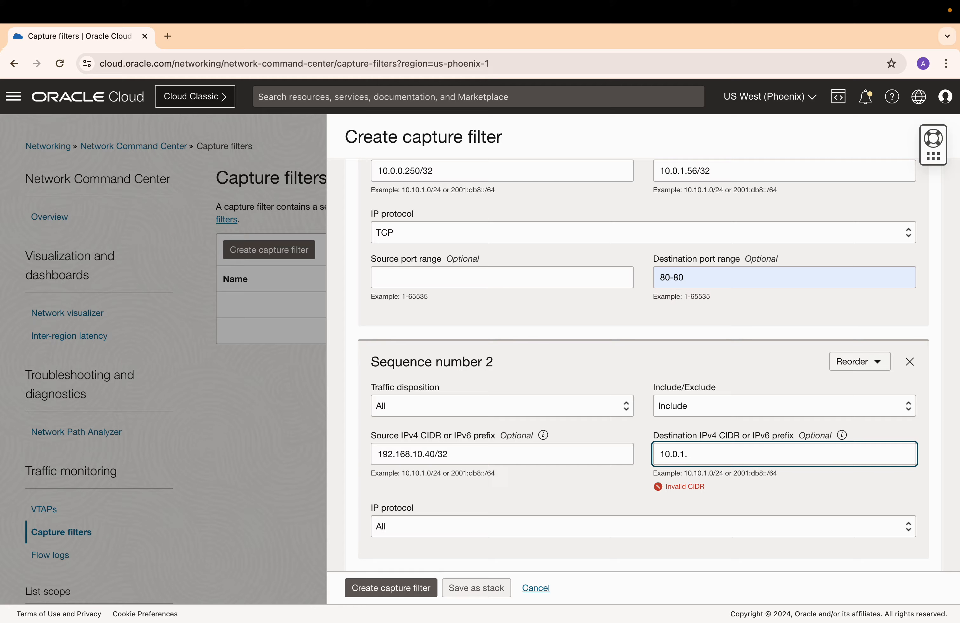
pyautogui.write('56/32')
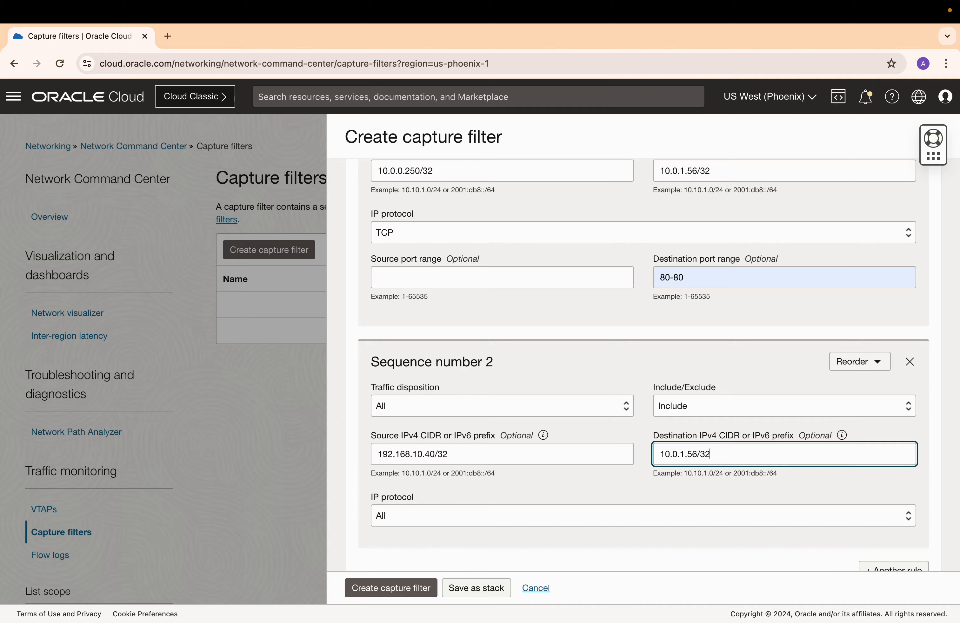
# Set the second rule's IP protocol to TCP and destination port range to 22-22.
pyautogui.click(604, 488)
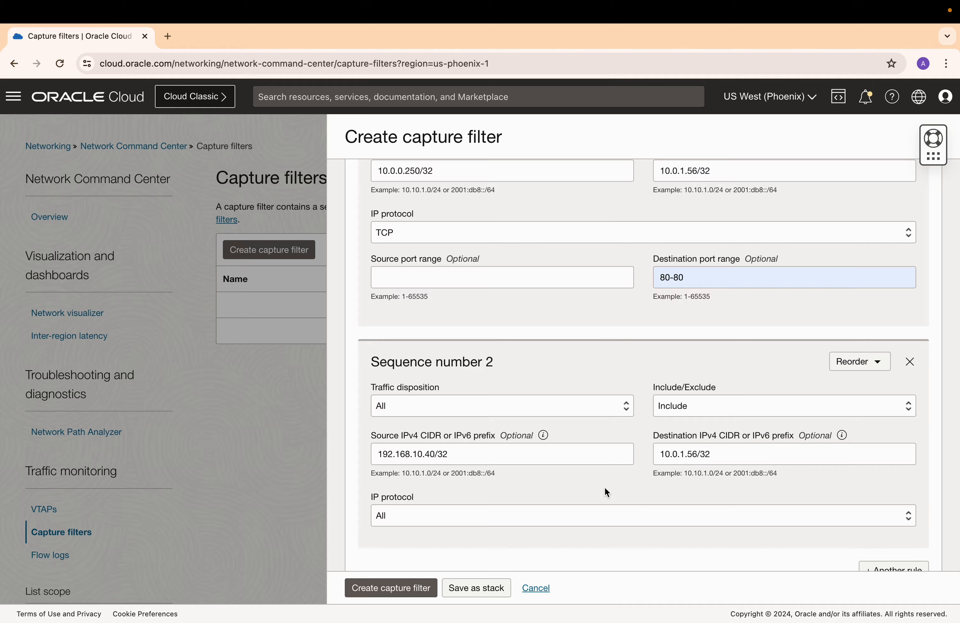
pyautogui.click(514, 518)
pyautogui.click(568, 516)
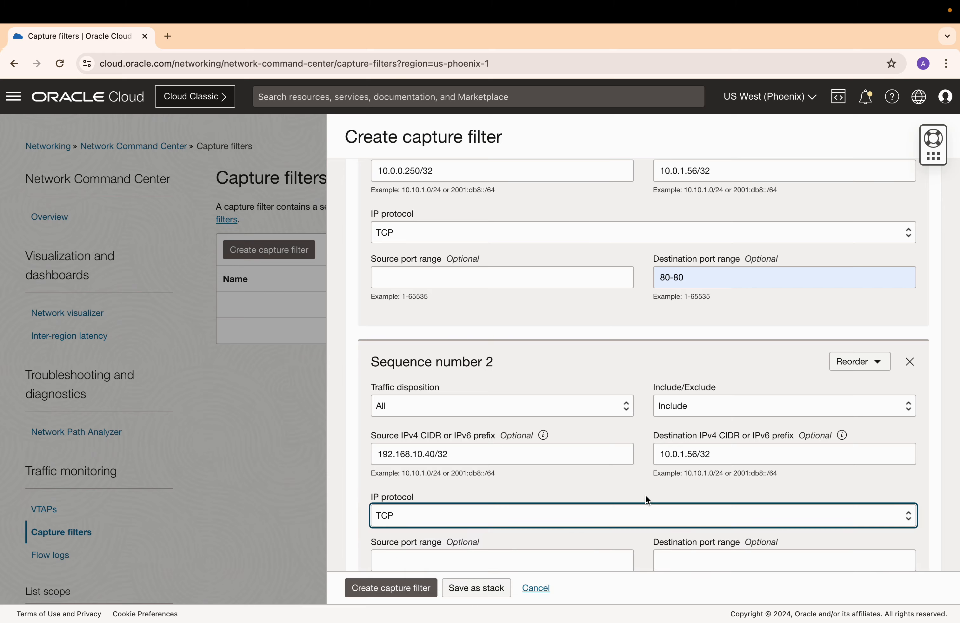
pyautogui.scroll(-2, 688, 504)
pyautogui.click(716, 491)
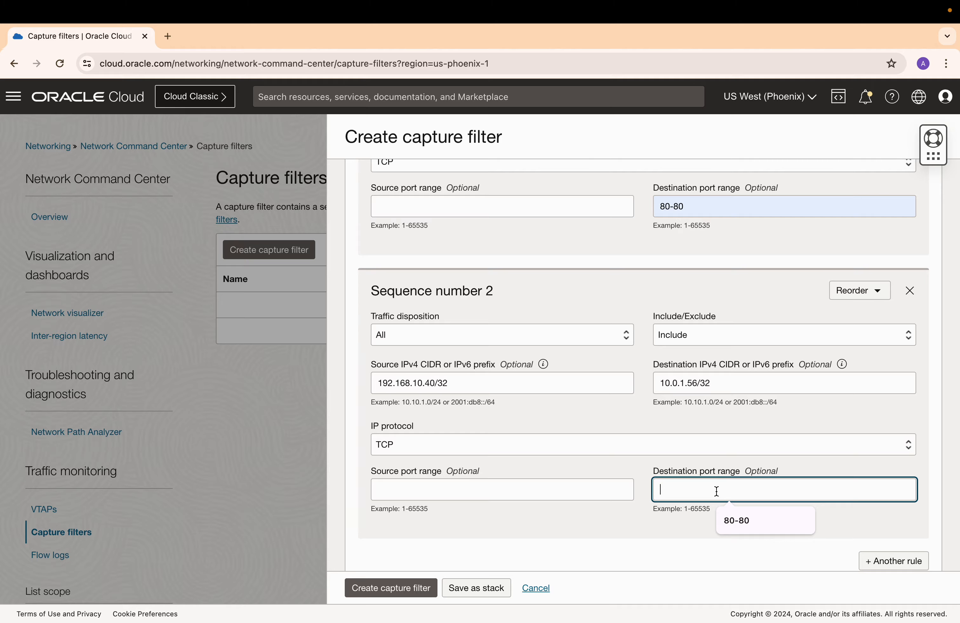
pyautogui.write('22-22')
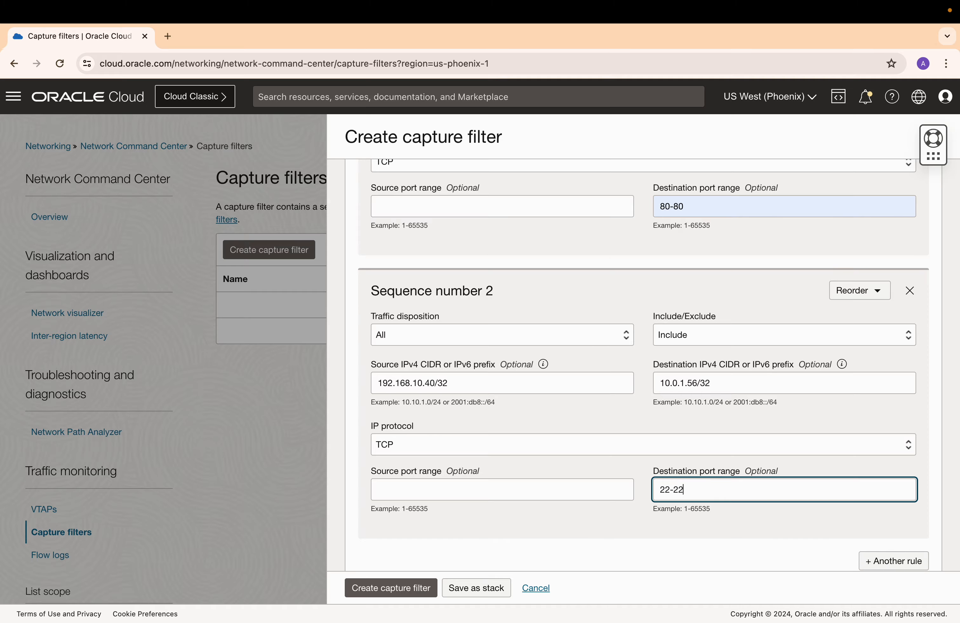
pyautogui.click(603, 525)
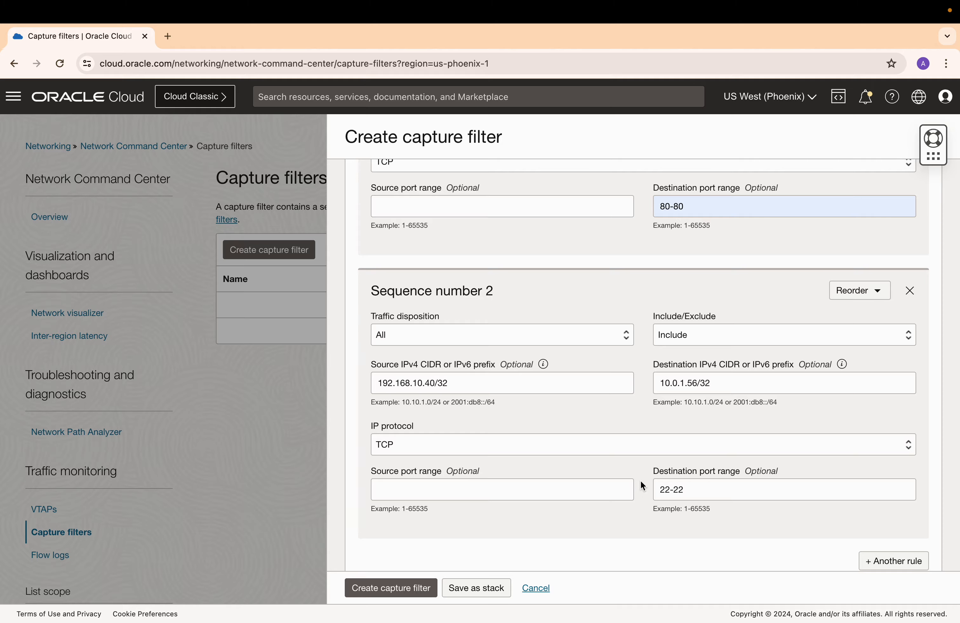
# Add a third rule to the capture filter.
pyautogui.scroll(-2, 641, 483)
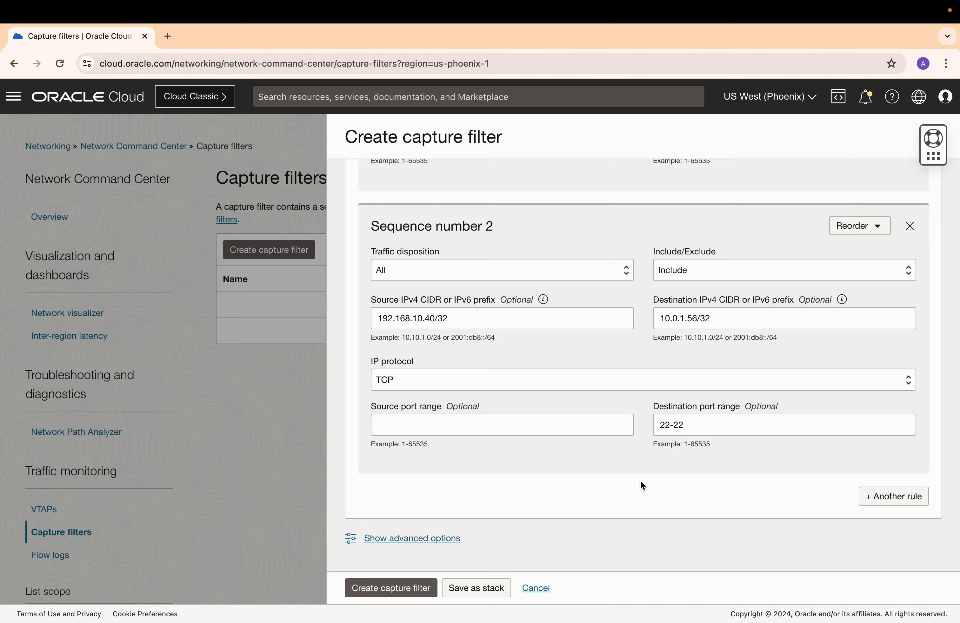
pyautogui.click(894, 502)
pyautogui.scroll(-3, 445, 490)
# Set the third rule's source CIDR to 192.168.10.40/32 and destination CIDR to 10.0.1.158/32.
pyautogui.click(493, 484)
pyautogui.write('192.')
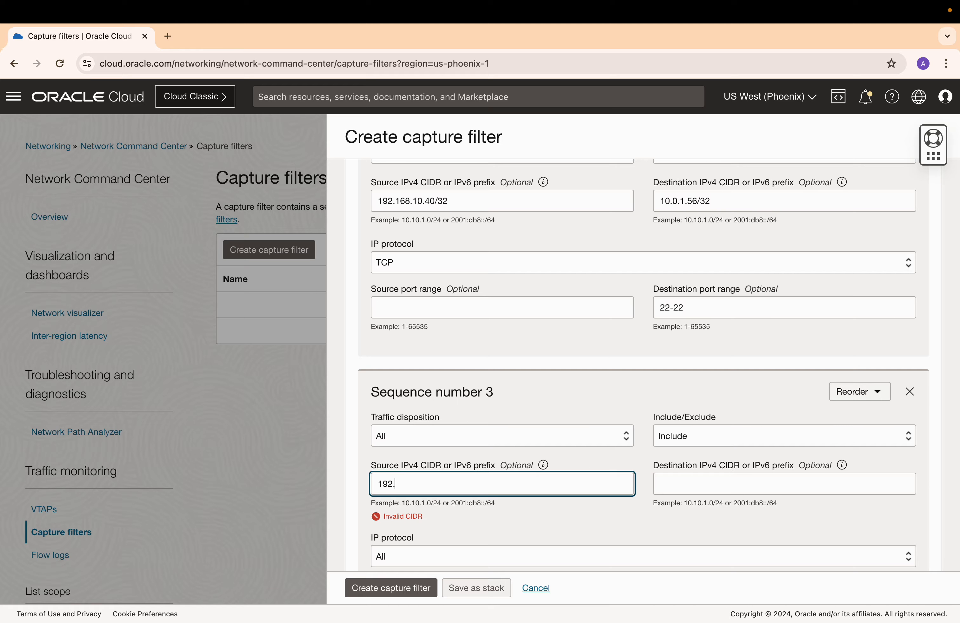
pyautogui.write('168.10.40/32')
pyautogui.click(707, 485)
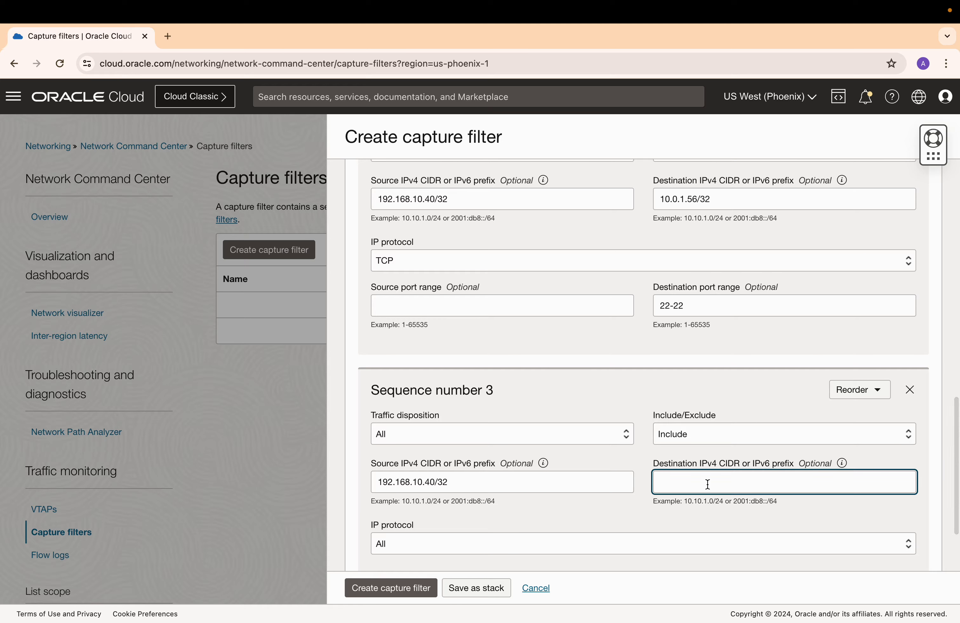
pyautogui.write('10.0.1.15')
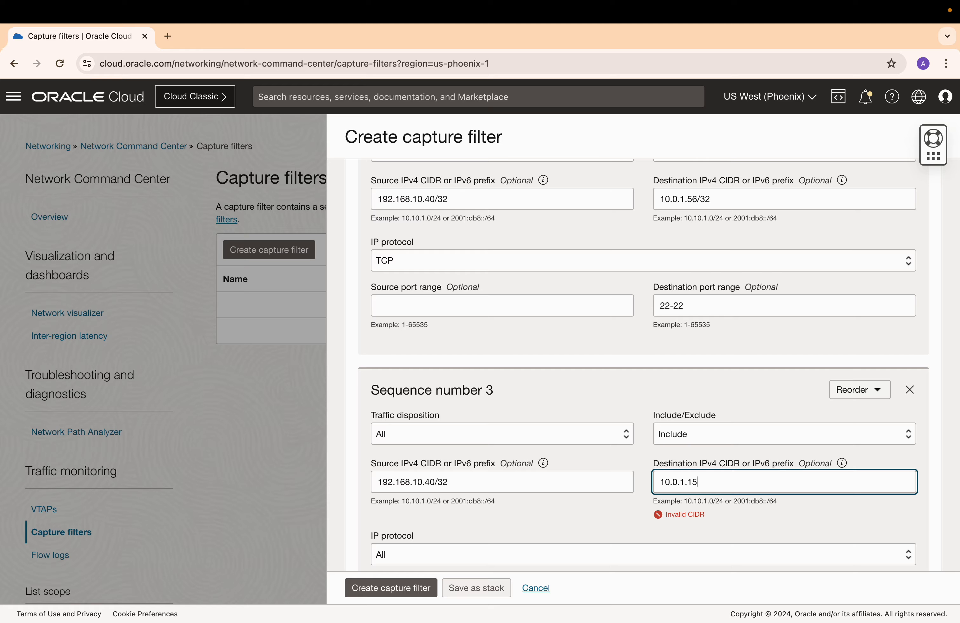
pyautogui.write('8/32')
# Set the third rule's IP protocol to TCP and destination port range to 22-22.
pyautogui.click(613, 505)
pyautogui.scroll(-1, 576, 498)
pyautogui.scroll(-2, 574, 494)
pyautogui.click(522, 454)
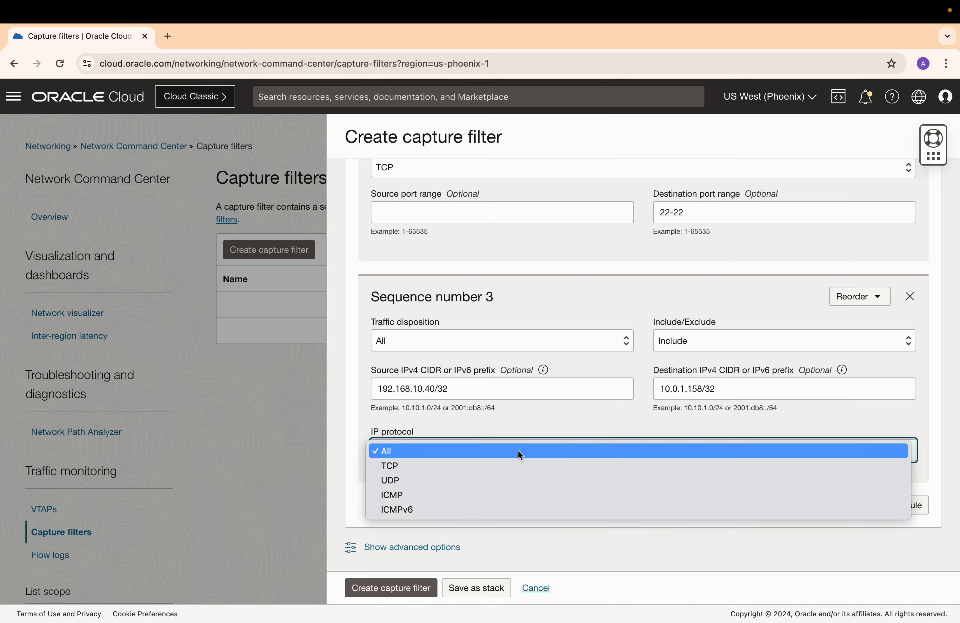
pyautogui.click(502, 464)
pyautogui.click(700, 498)
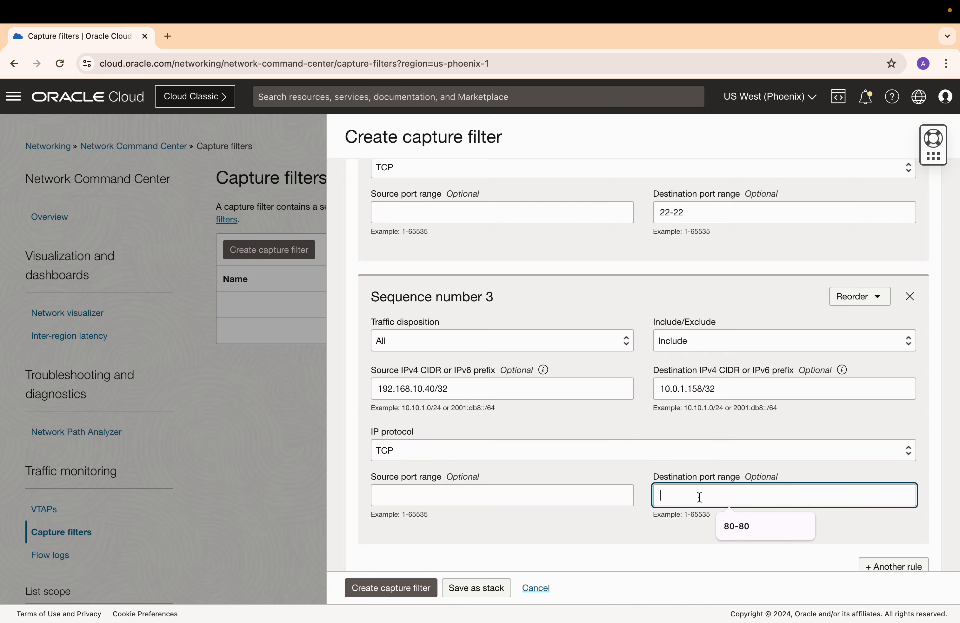
pyautogui.write('22-22')
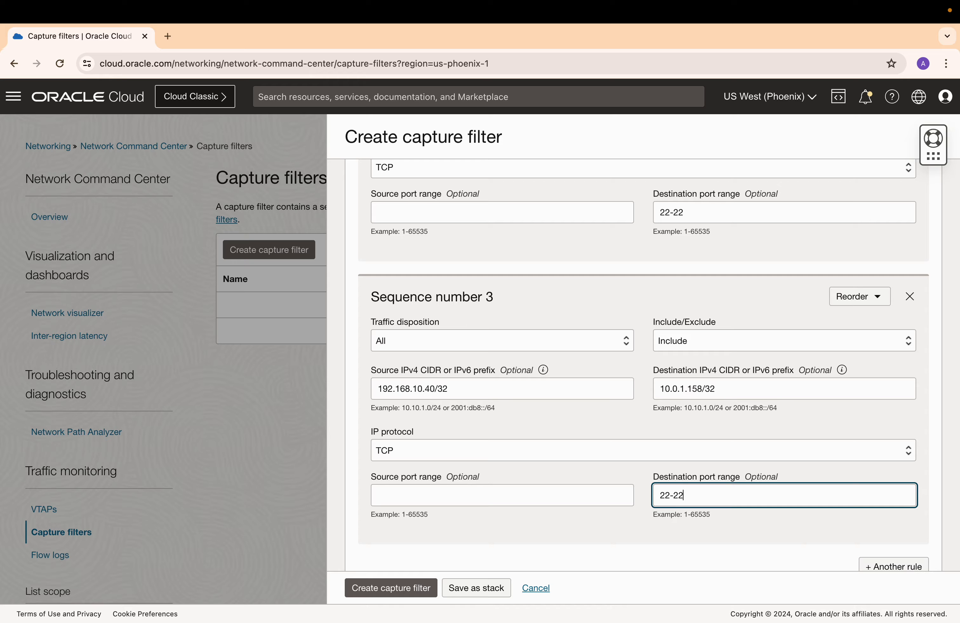
pyautogui.click(619, 527)
# Create the capture filter.
pyautogui.scroll(-3, 571, 510)
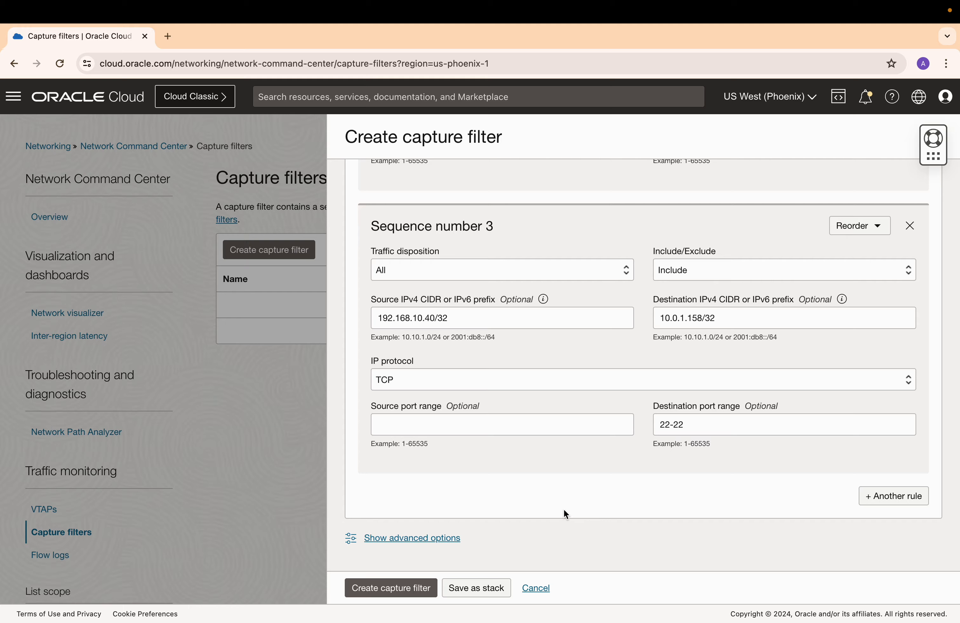
pyautogui.click(412, 588)
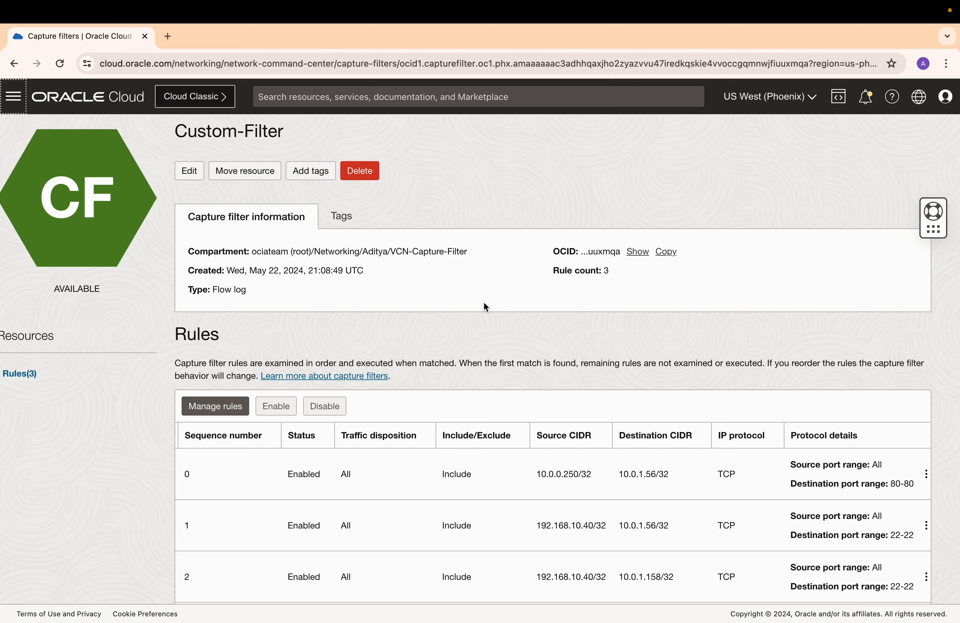
# Create a log group named Custom-log-group in the VCN-Capture-Filter compartment.
pyautogui.click(17, 100)
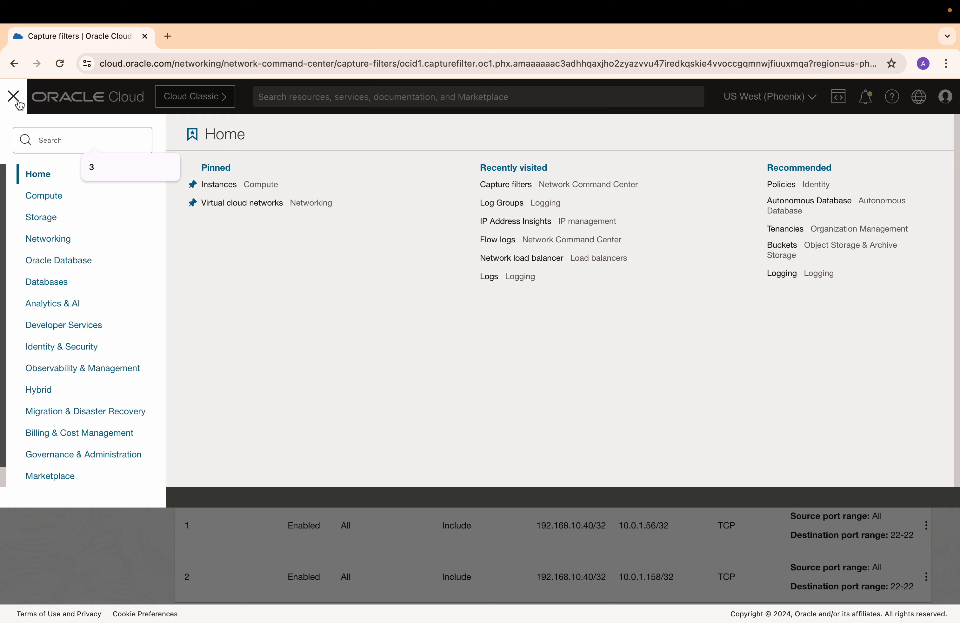
pyautogui.click(81, 368)
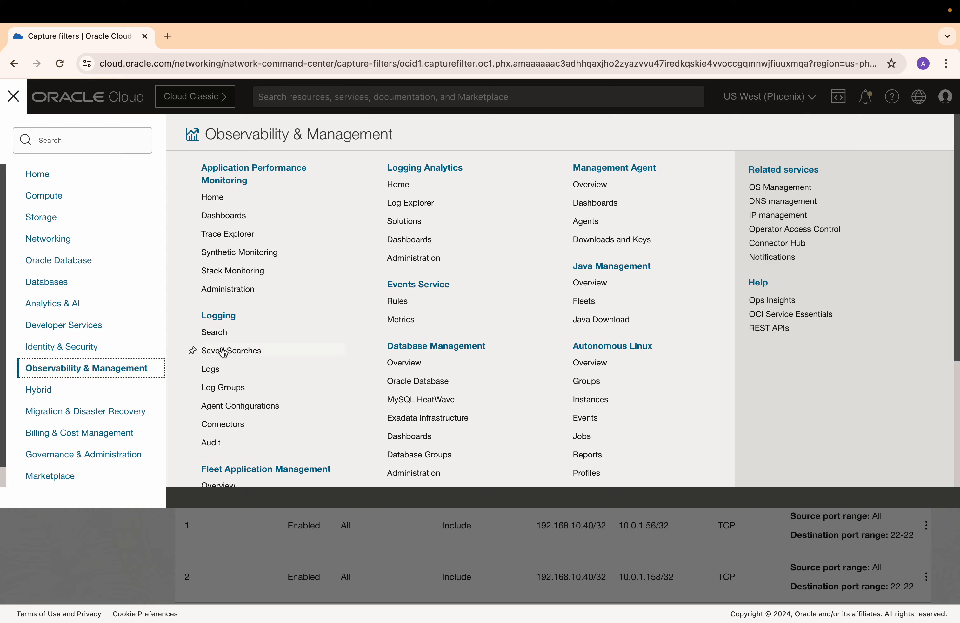
pyautogui.click(240, 396)
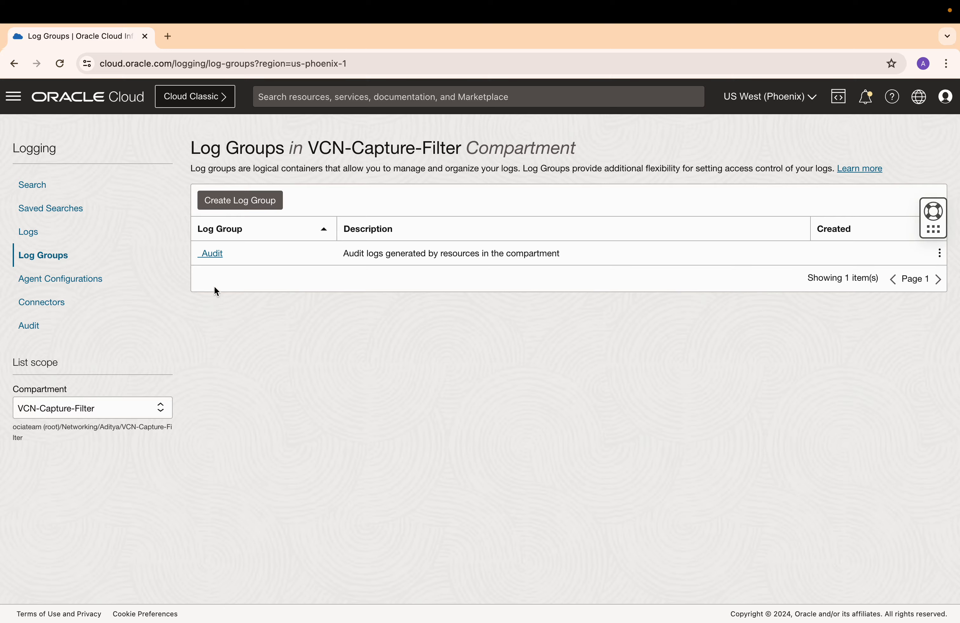
pyautogui.click(232, 202)
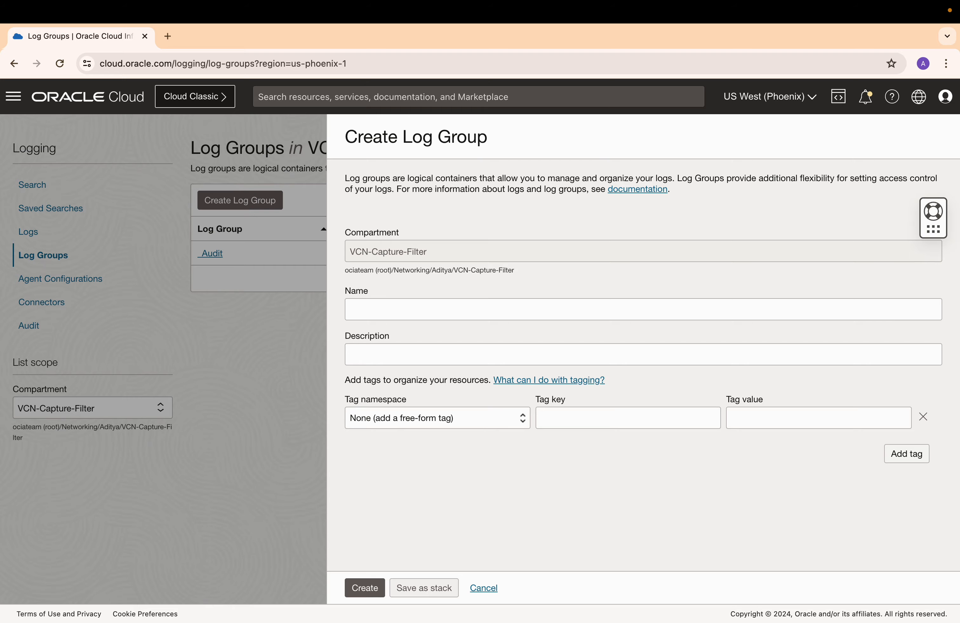
pyautogui.click(390, 307)
pyautogui.write('Custom-')
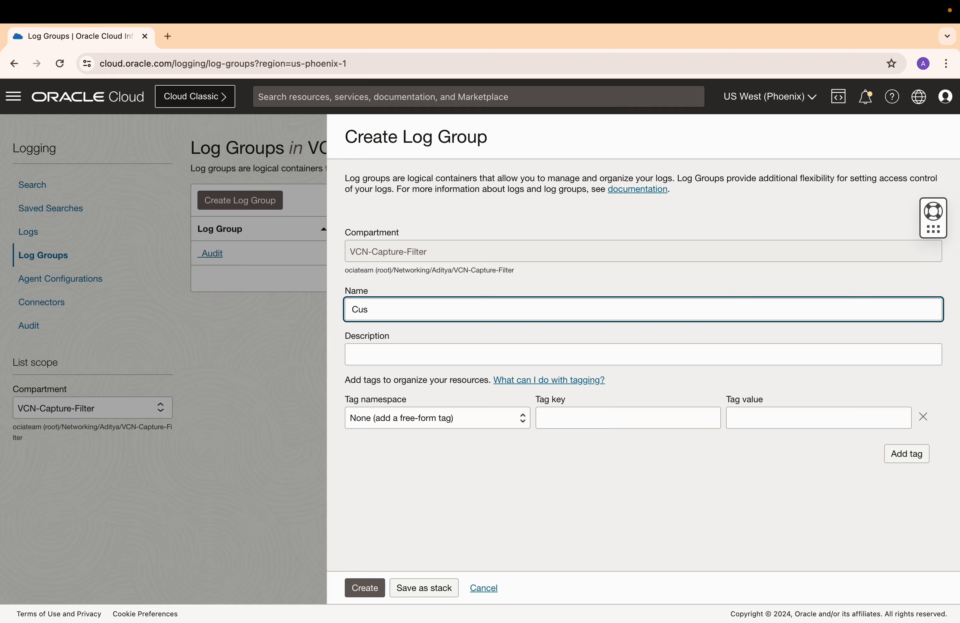
pyautogui.write('log-group')
pyautogui.click(368, 588)
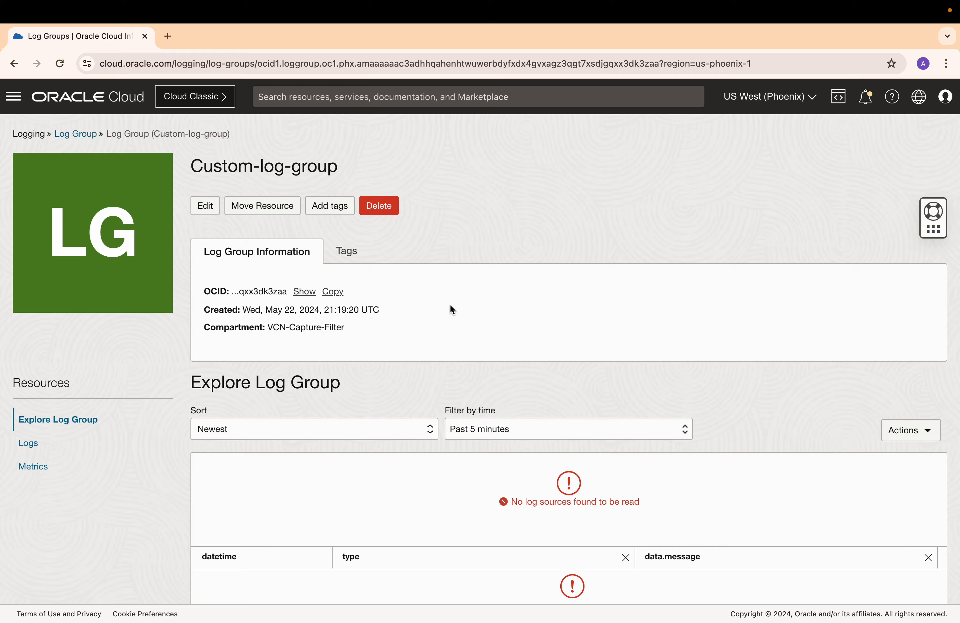
# Start enabling flow logs in Network Command Center with the file name prefix Custom-flow-logs.
pyautogui.click(14, 97)
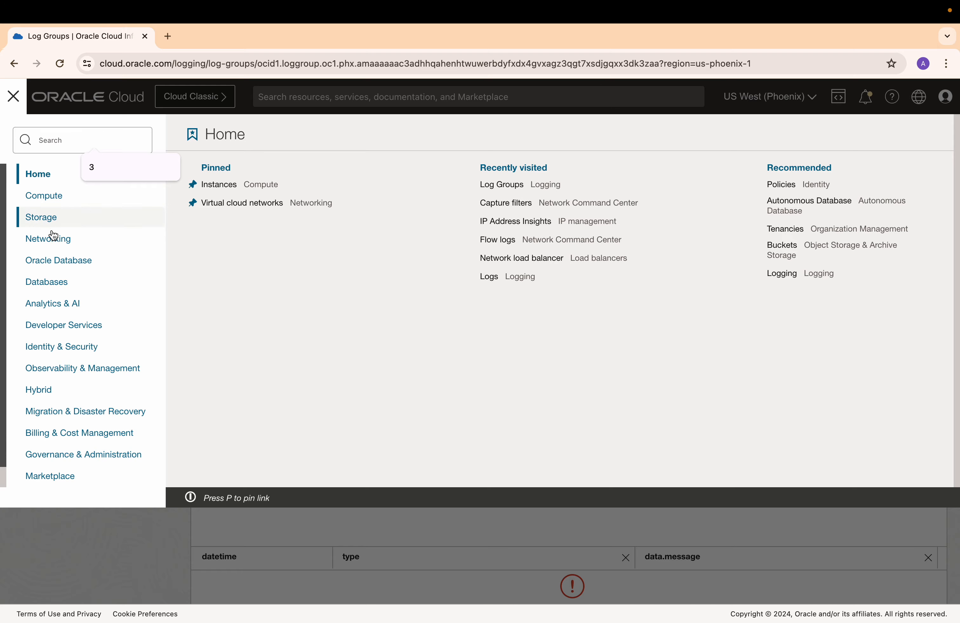
pyautogui.click(53, 243)
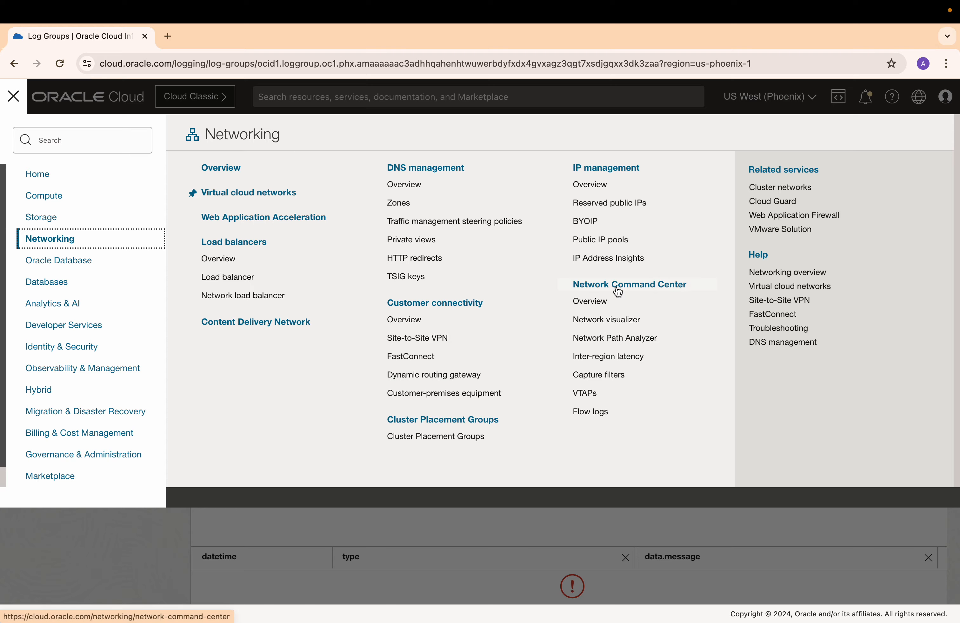
pyautogui.click(607, 412)
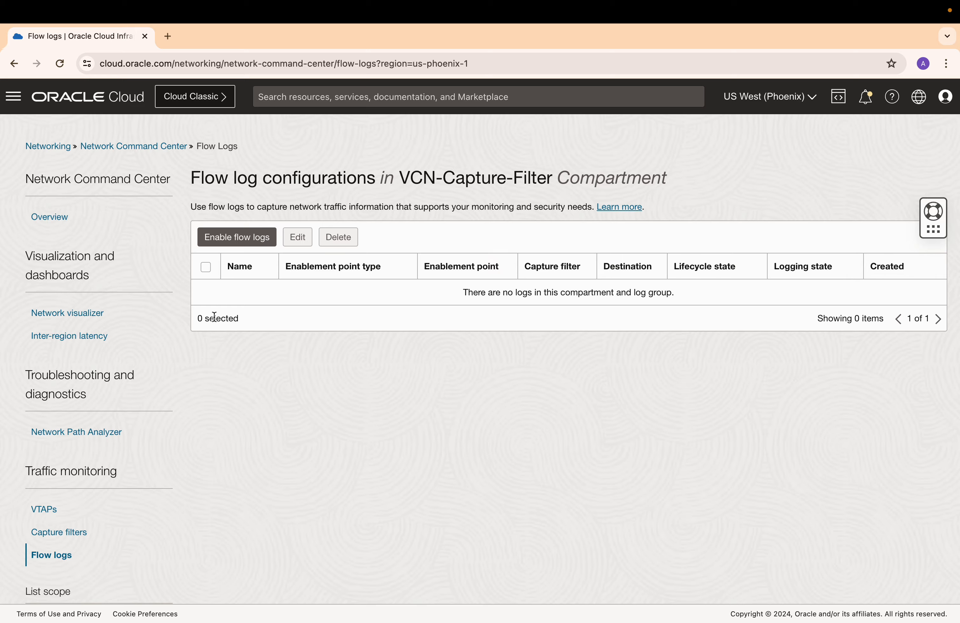
pyautogui.click(244, 237)
pyautogui.click(221, 227)
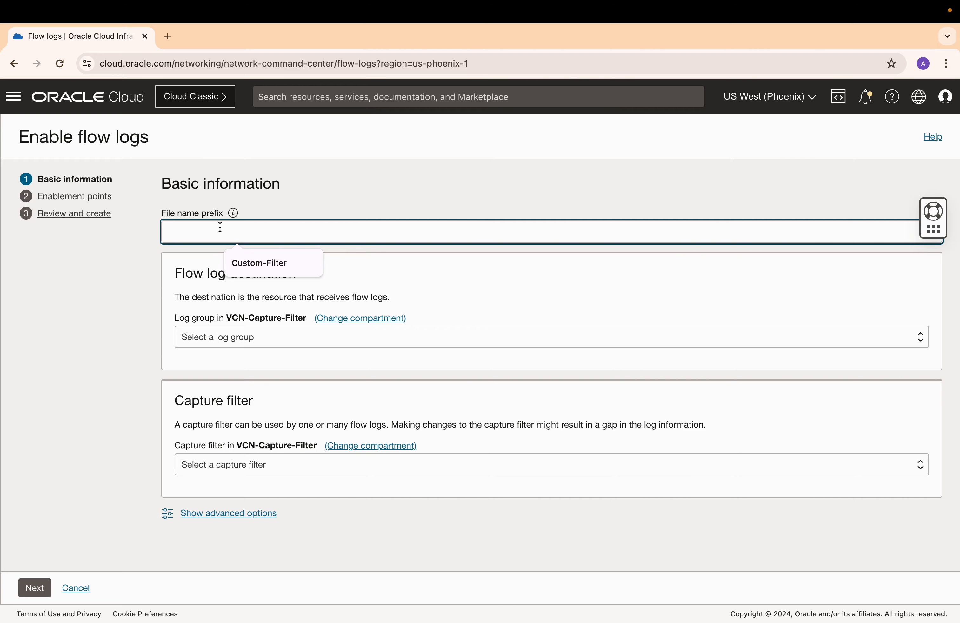
pyautogui.write('Custom-flow')
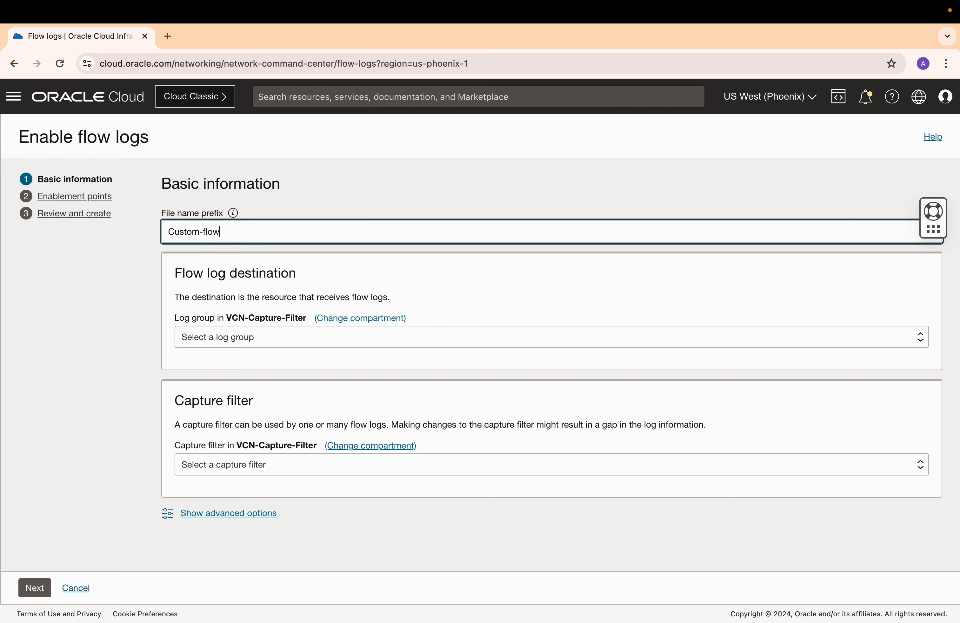
pyautogui.write('-logs')
pyautogui.click(340, 285)
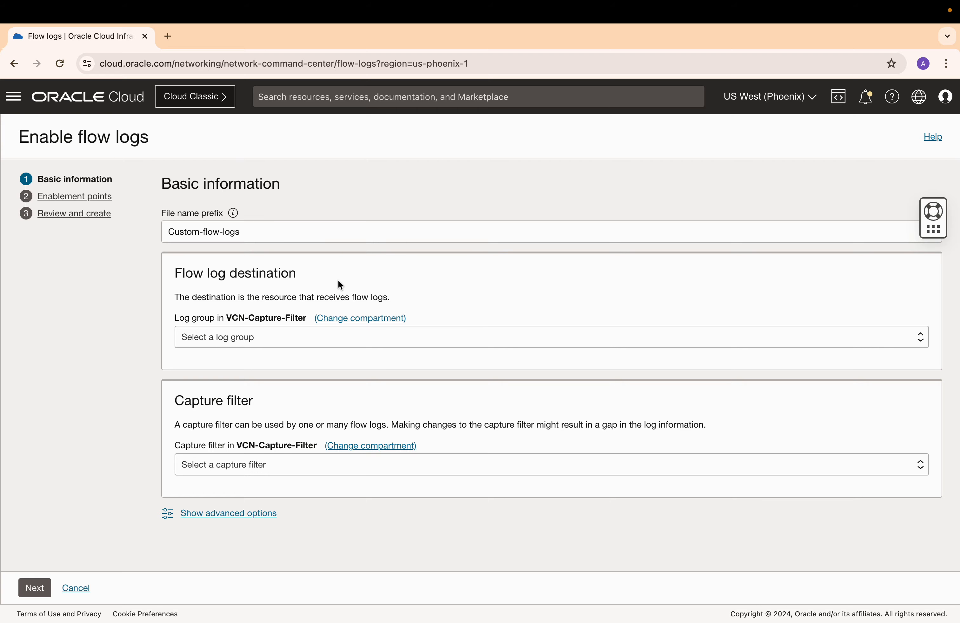
# Choose Custom-log-group as the log destination and Custom-Filter as the capture filter, and continue to enablement points.
pyautogui.click(244, 337)
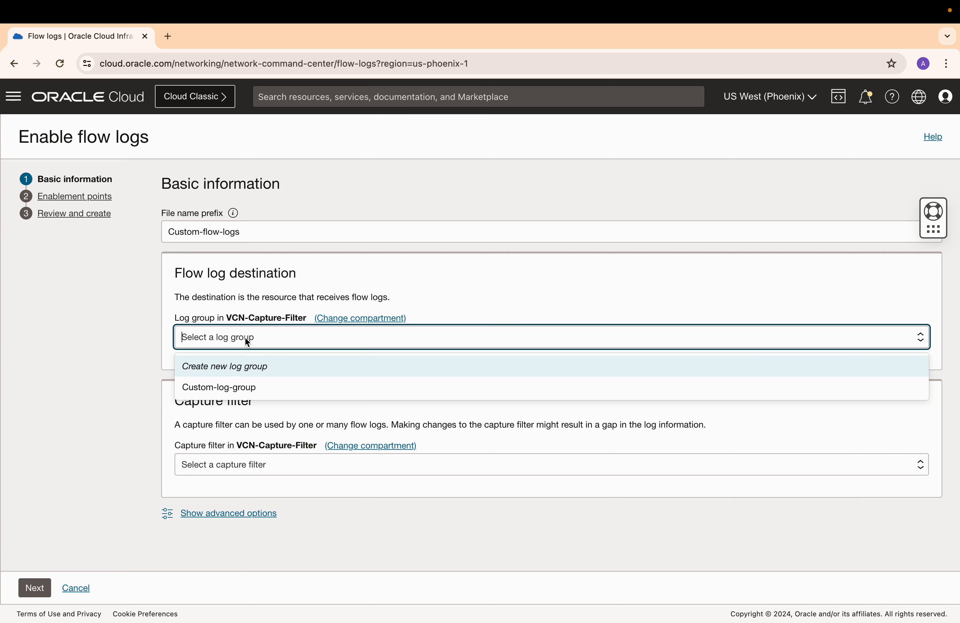
pyautogui.click(237, 386)
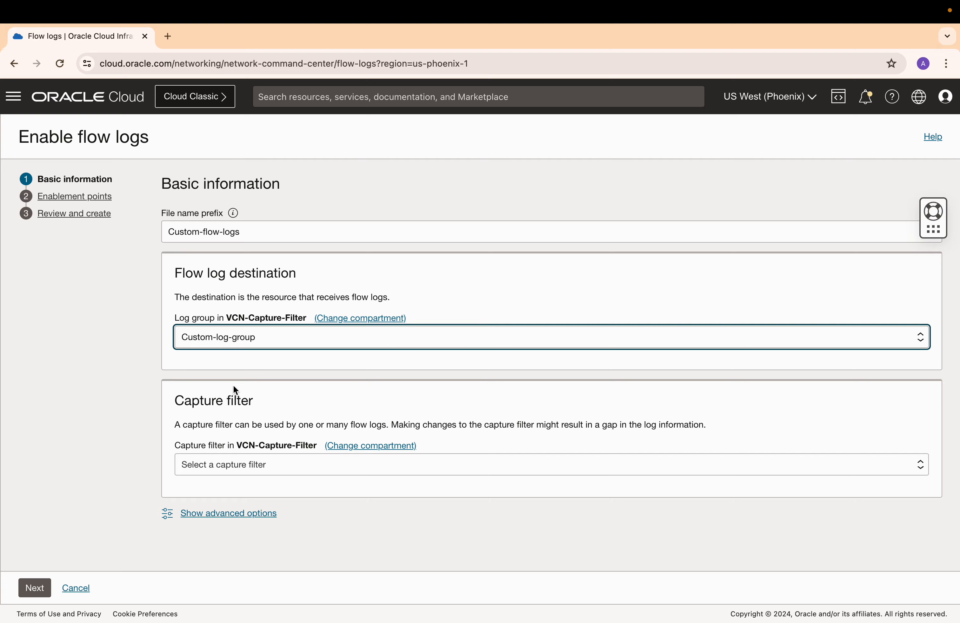
pyautogui.click(246, 466)
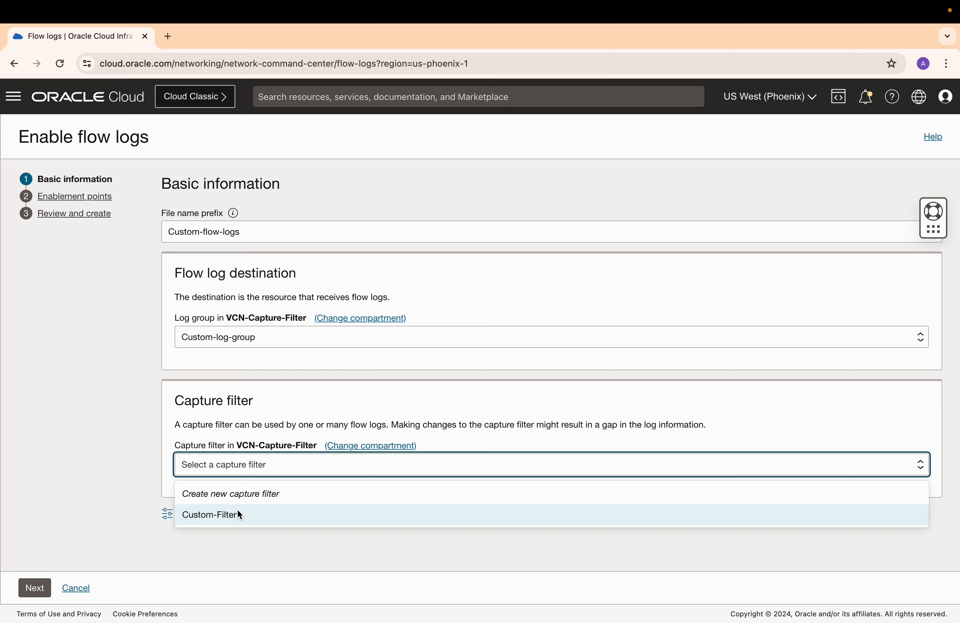
pyautogui.click(237, 511)
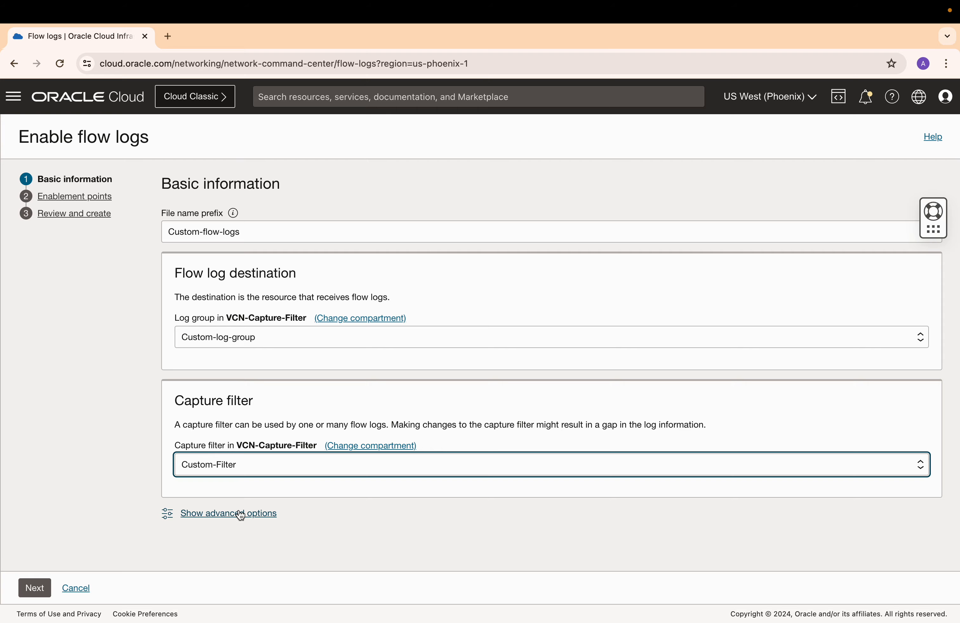
pyautogui.click(36, 589)
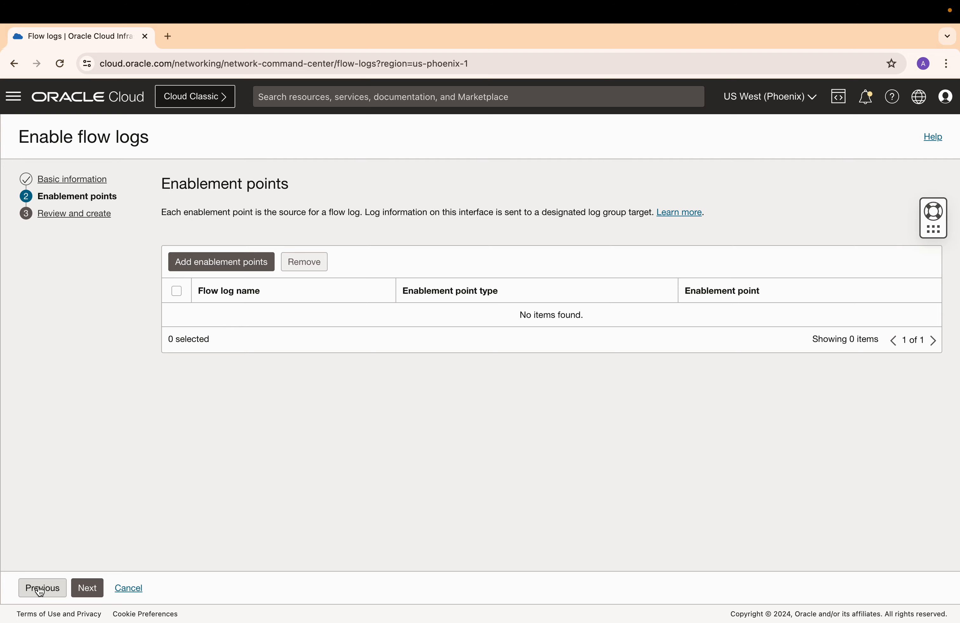
# Add a Resources enablement point with resource type Instance VNIC.
pyautogui.click(249, 268)
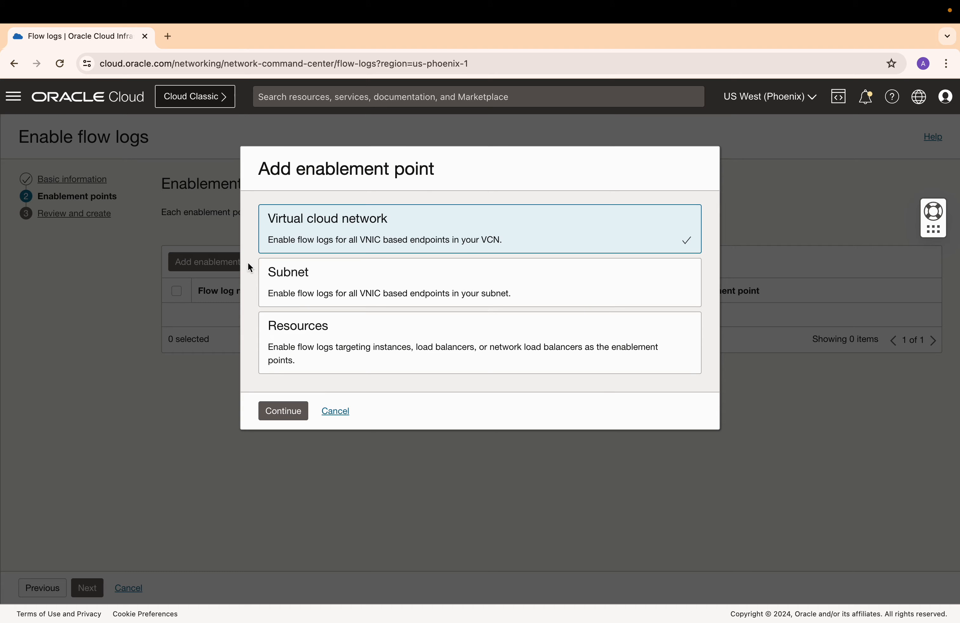
pyautogui.click(321, 349)
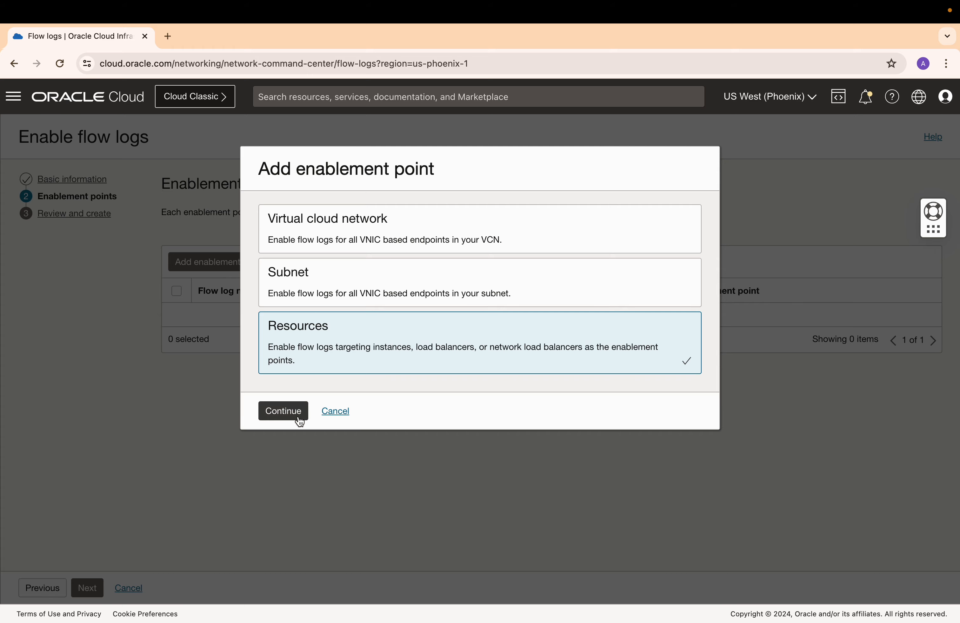
pyautogui.click(297, 416)
pyautogui.click(383, 243)
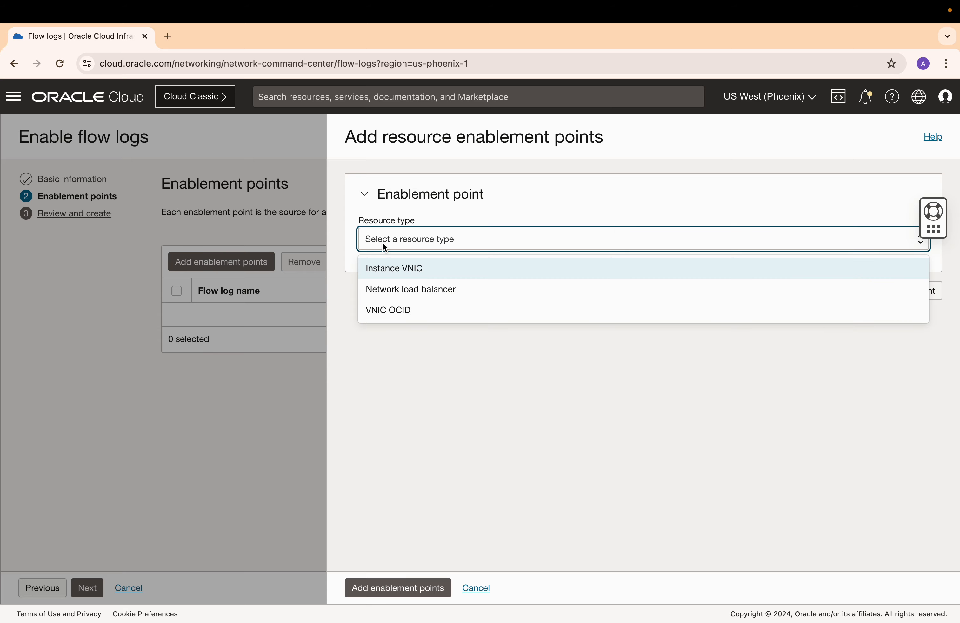
pyautogui.click(392, 270)
# Select the VCN, Server-Subnet and the Production-Server VNIC for the first enablement point.
pyautogui.click(448, 290)
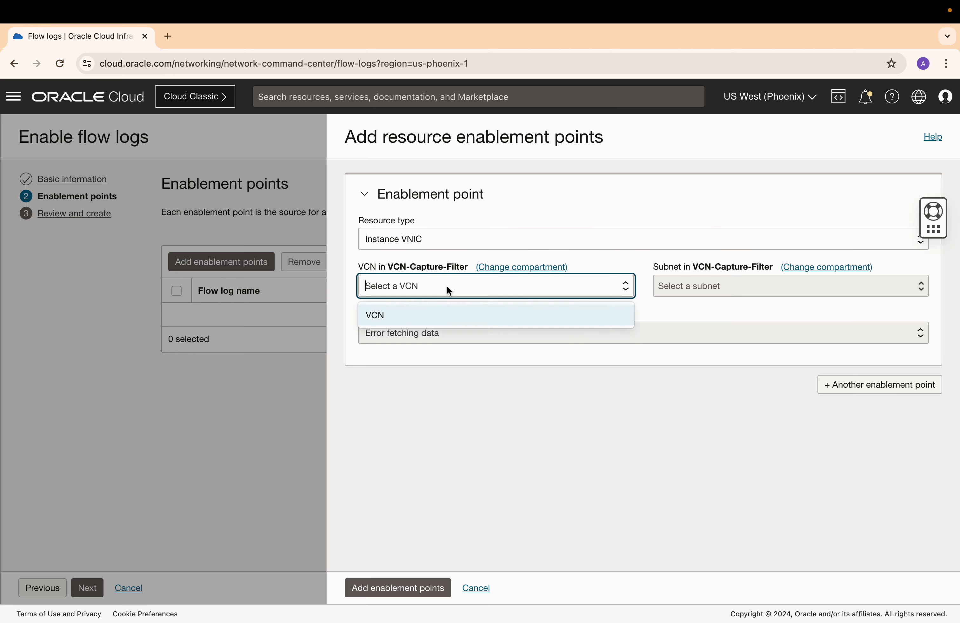
pyautogui.click(431, 315)
pyautogui.click(668, 286)
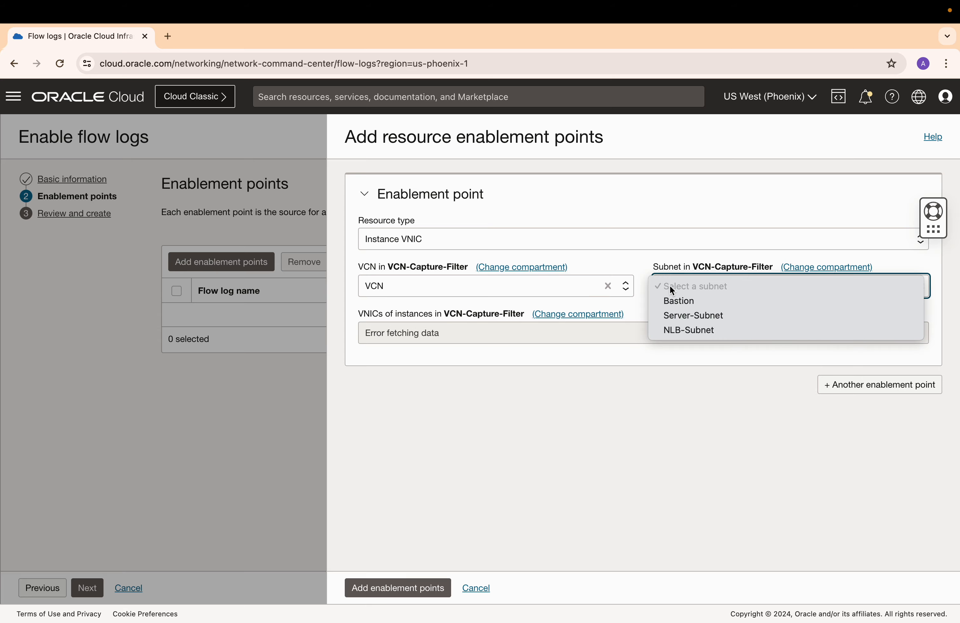
pyautogui.click(681, 314)
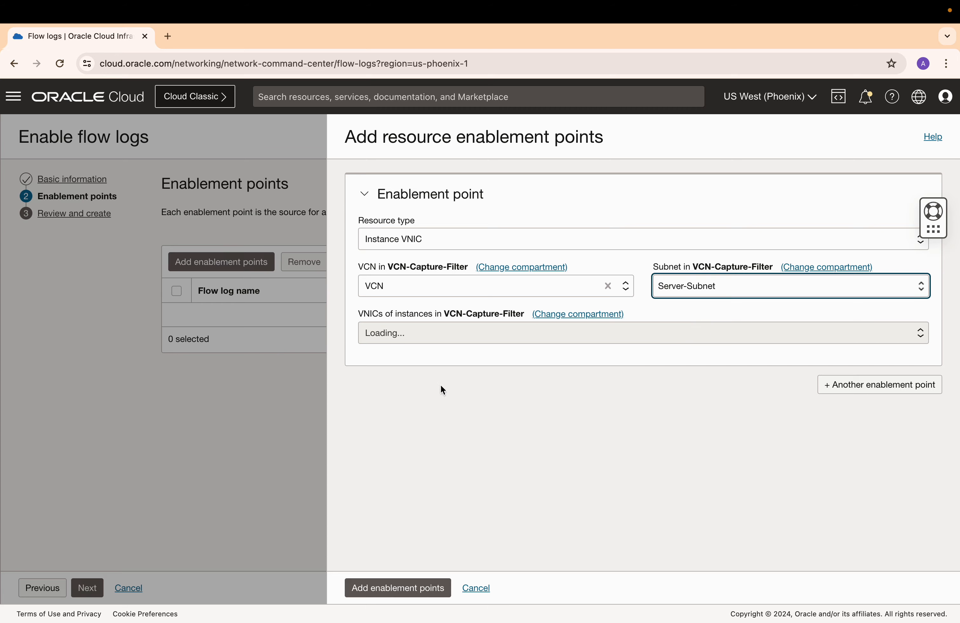
pyautogui.click(404, 336)
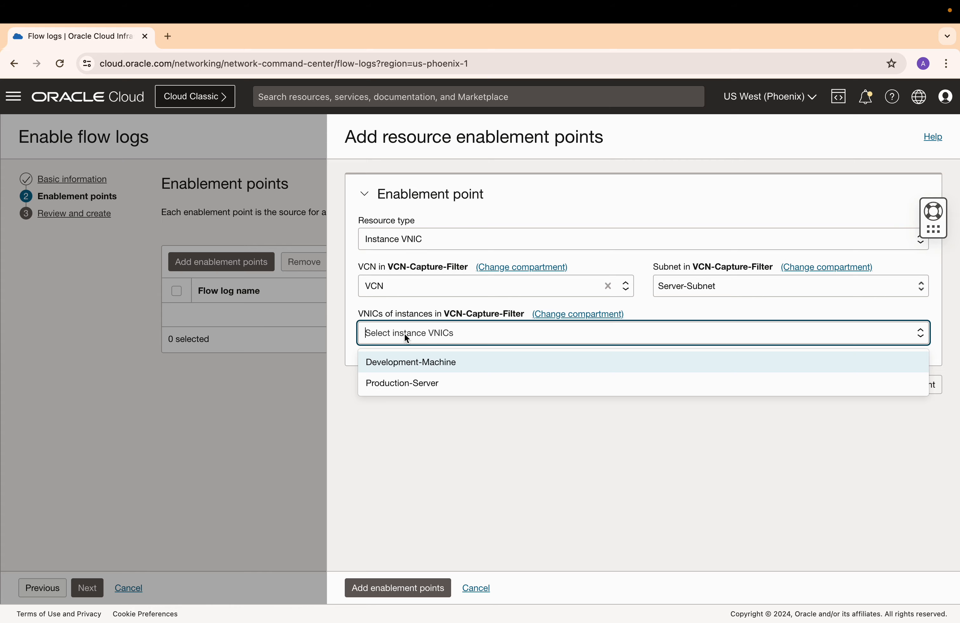
pyautogui.click(418, 383)
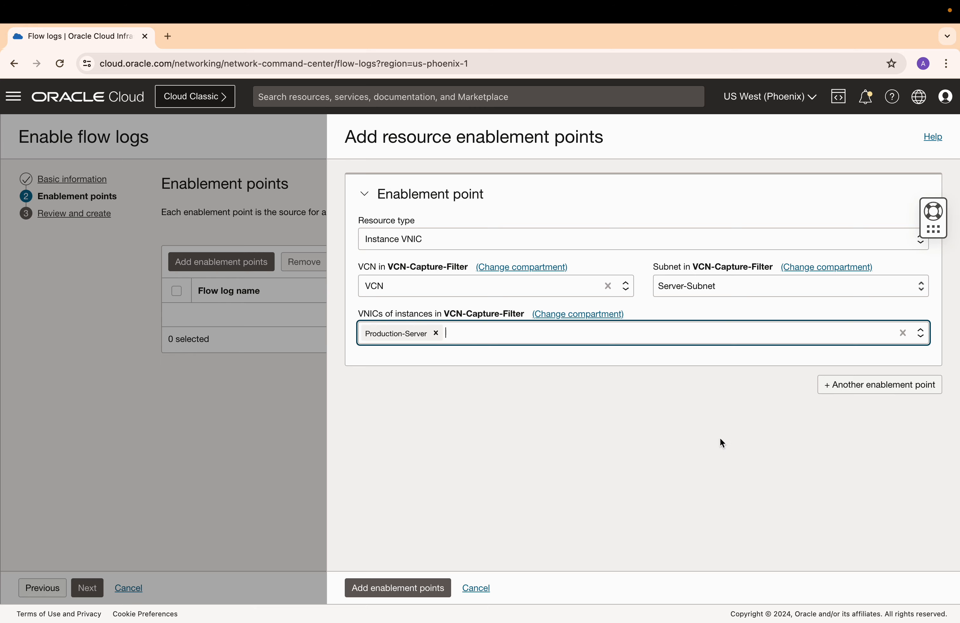
# Add a second Instance VNIC enablement point for Development-Machine in VCN and Server-Subnet, and save both points.
pyautogui.click(855, 387)
pyautogui.click(487, 447)
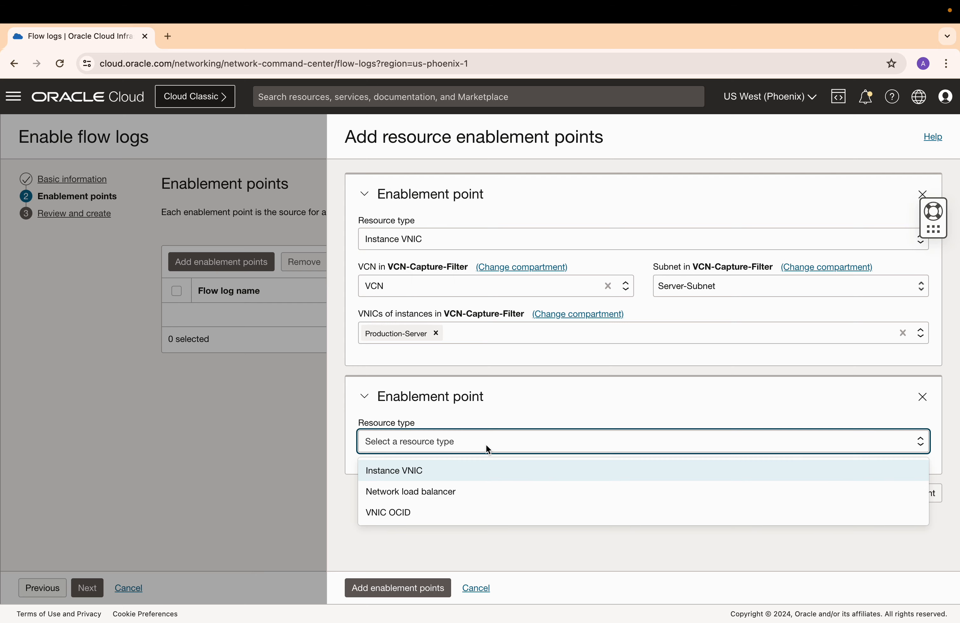
pyautogui.click(437, 469)
pyautogui.scroll(-2, 478, 430)
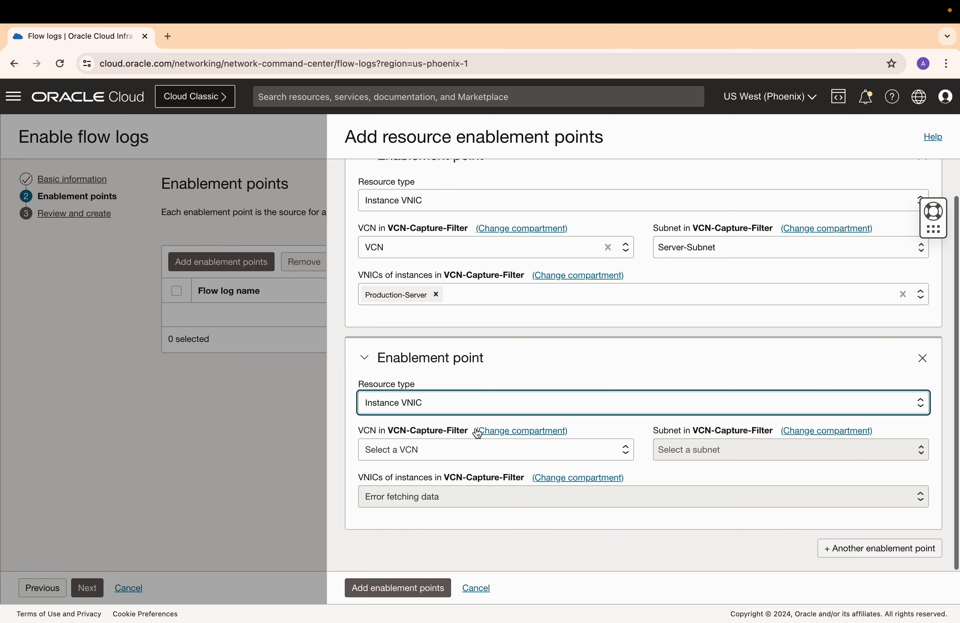
pyautogui.click(450, 452)
pyautogui.click(442, 474)
pyautogui.click(679, 450)
pyautogui.click(689, 480)
pyautogui.click(424, 499)
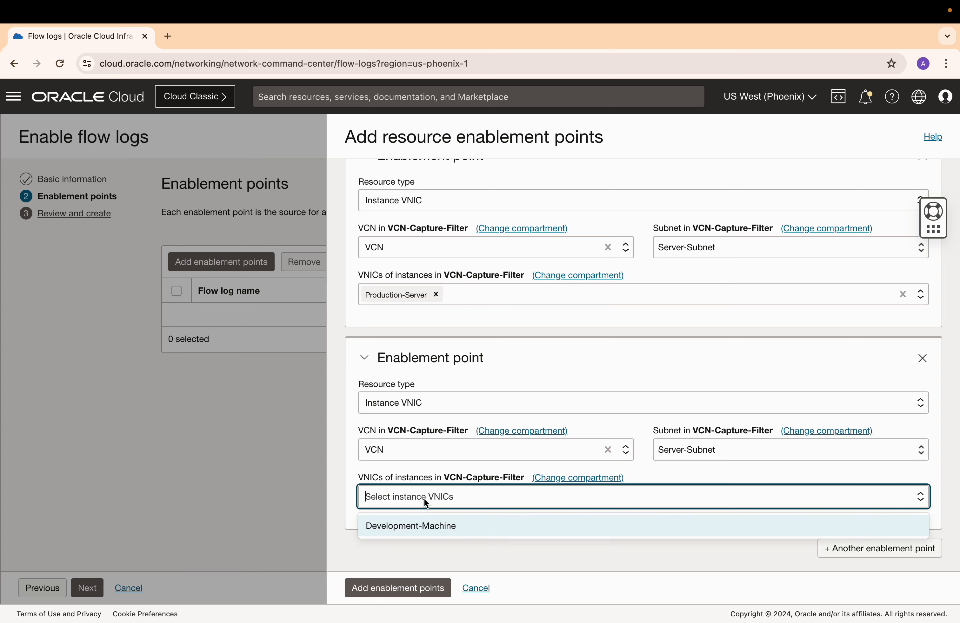
pyautogui.click(421, 526)
pyautogui.click(423, 587)
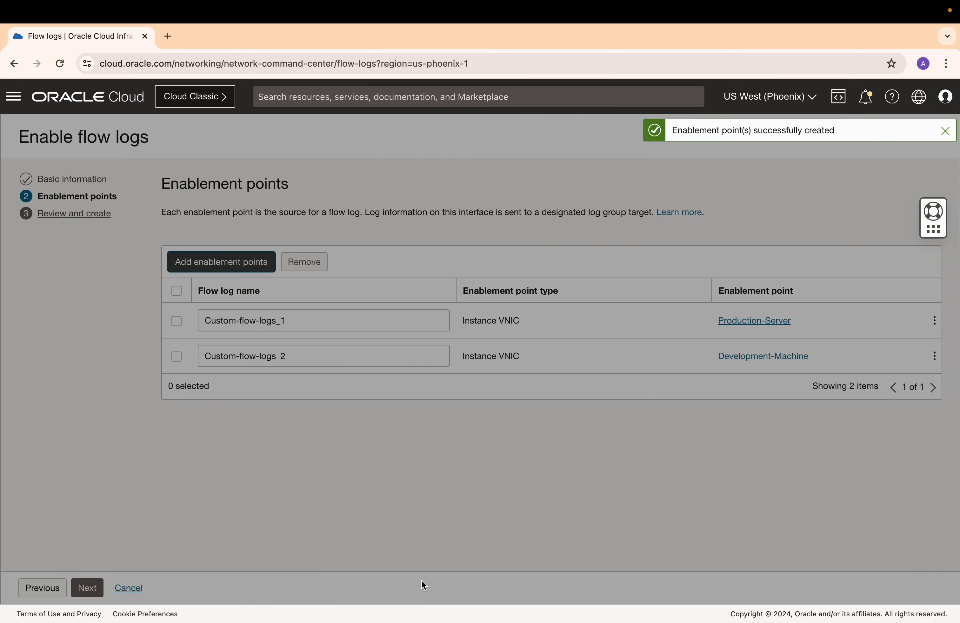
# Review the configuration and enable the flow logs.
pyautogui.click(94, 589)
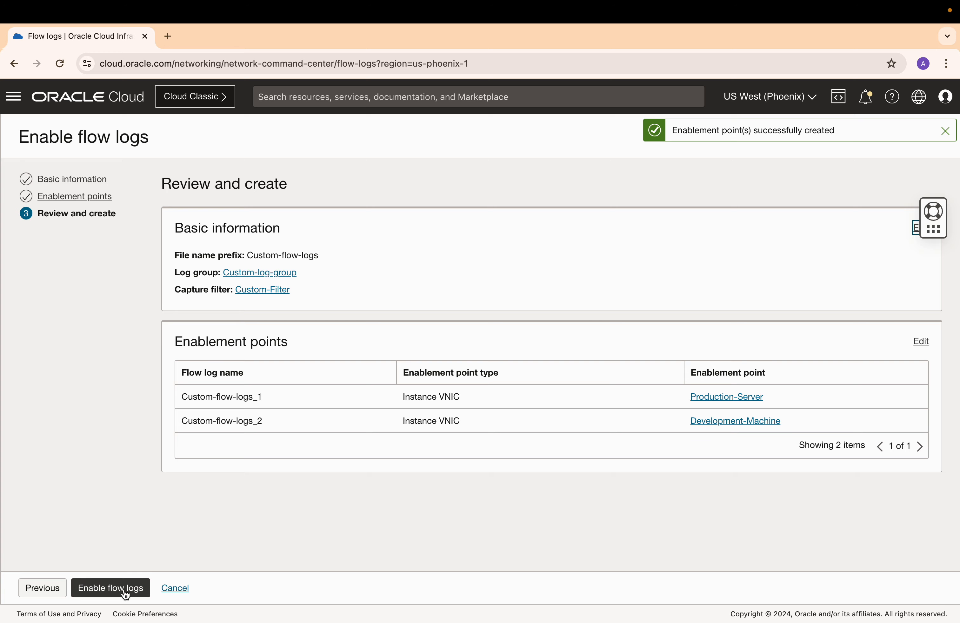
pyautogui.click(127, 593)
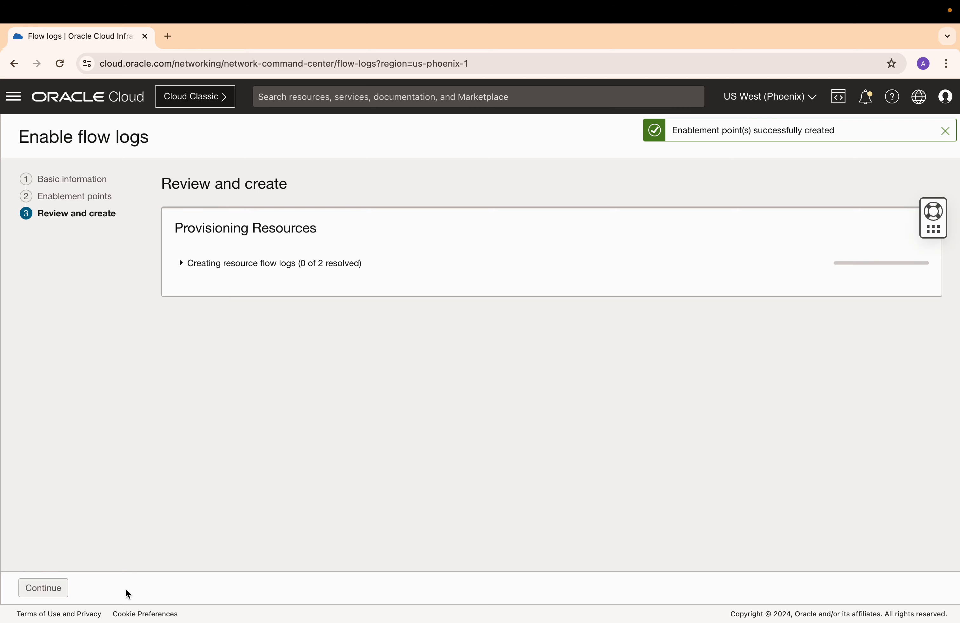
pyautogui.click(63, 592)
pyautogui.click(47, 587)
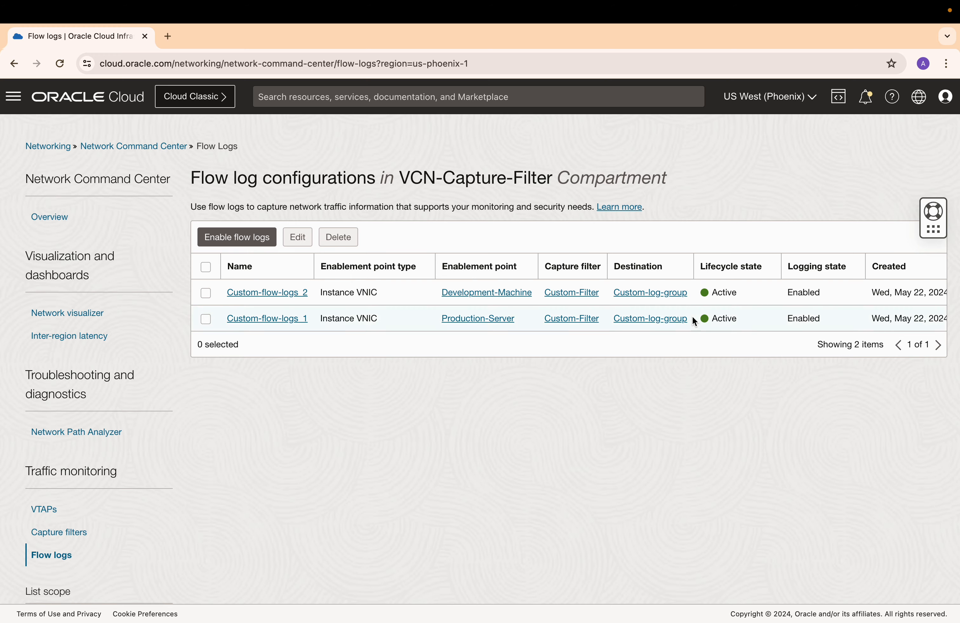
# Open the load balancer's public IP 129.146.86.224 in a new browser tab to generate web traffic.
pyautogui.click(663, 300)
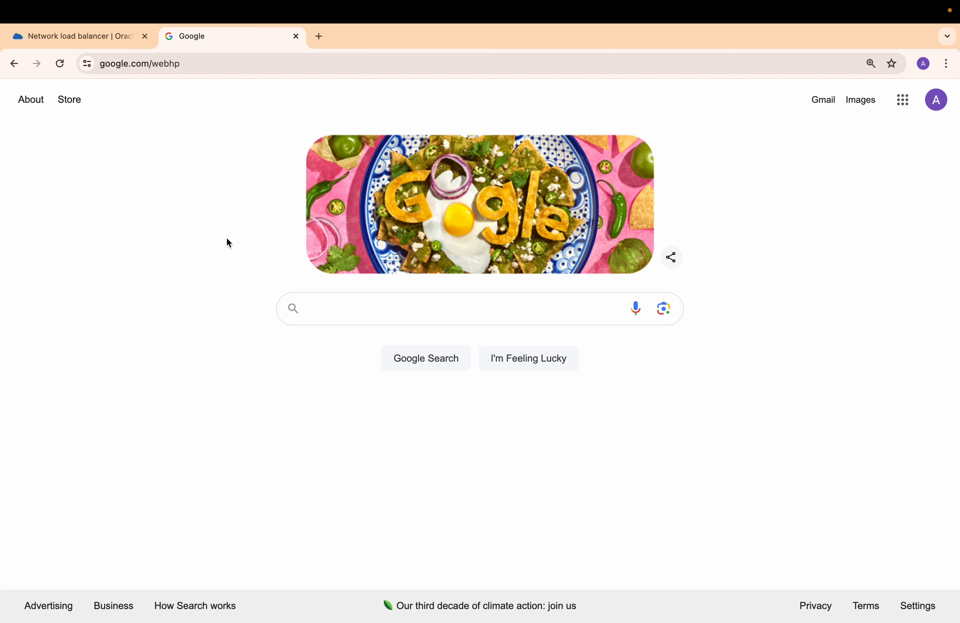
pyautogui.click(213, 63)
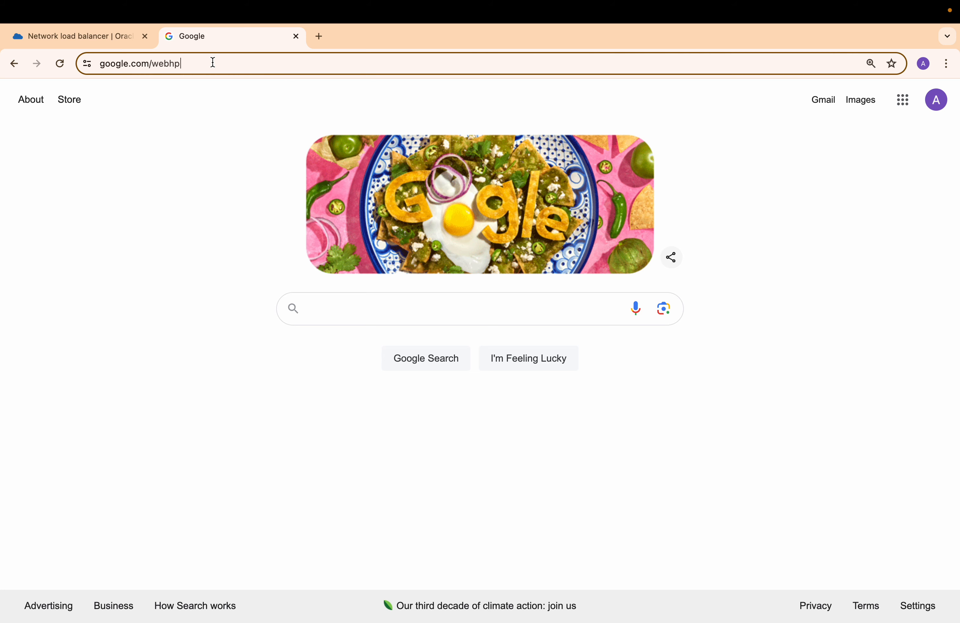
pyautogui.write('129.146.86.224')
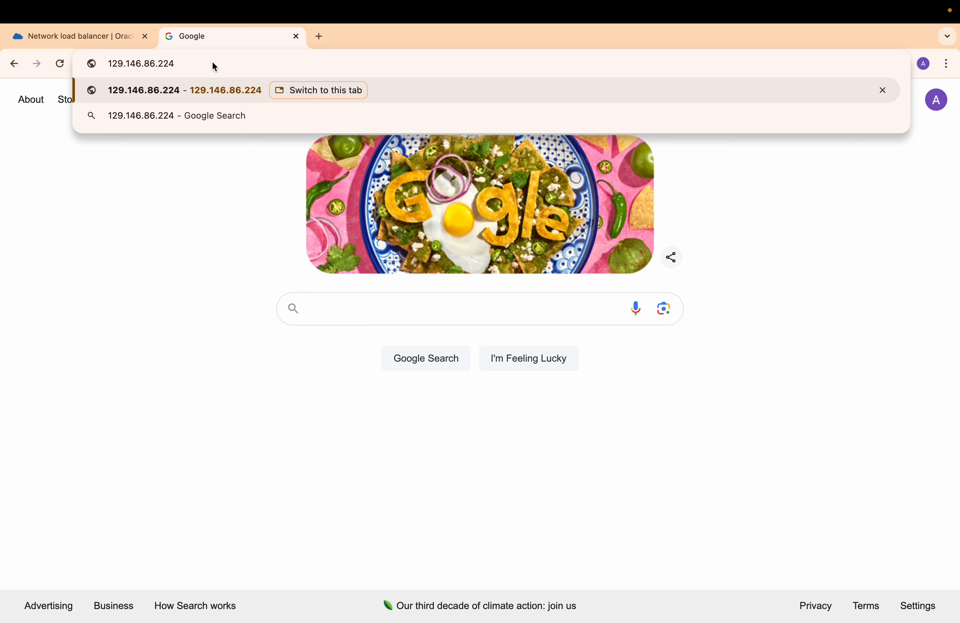
pyautogui.press('Return')
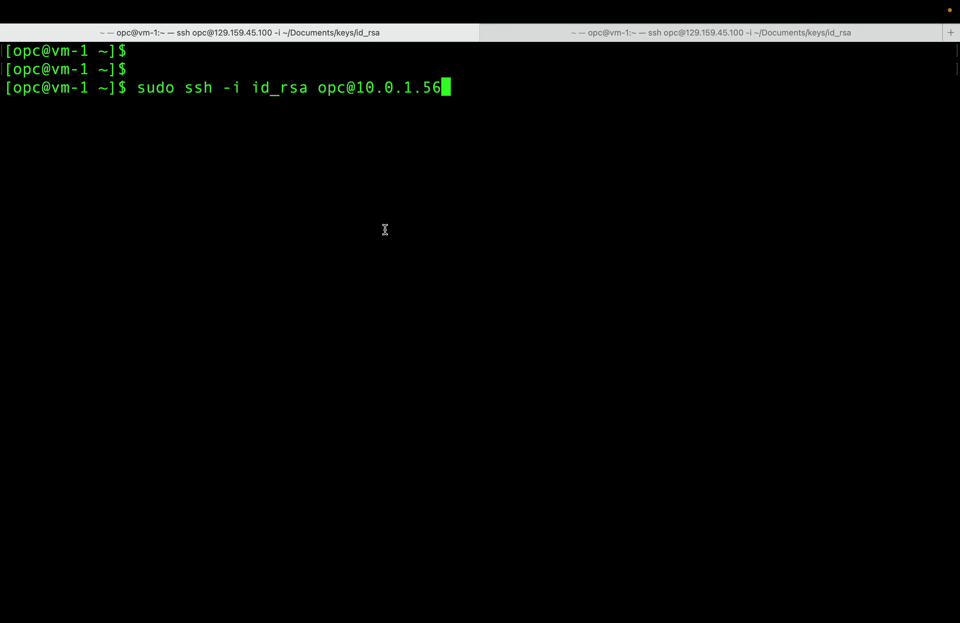
# SSH from vm-1 into the production server at 10.0.1.56 and the development machine at 10.0.1.158.
pyautogui.press('Return')
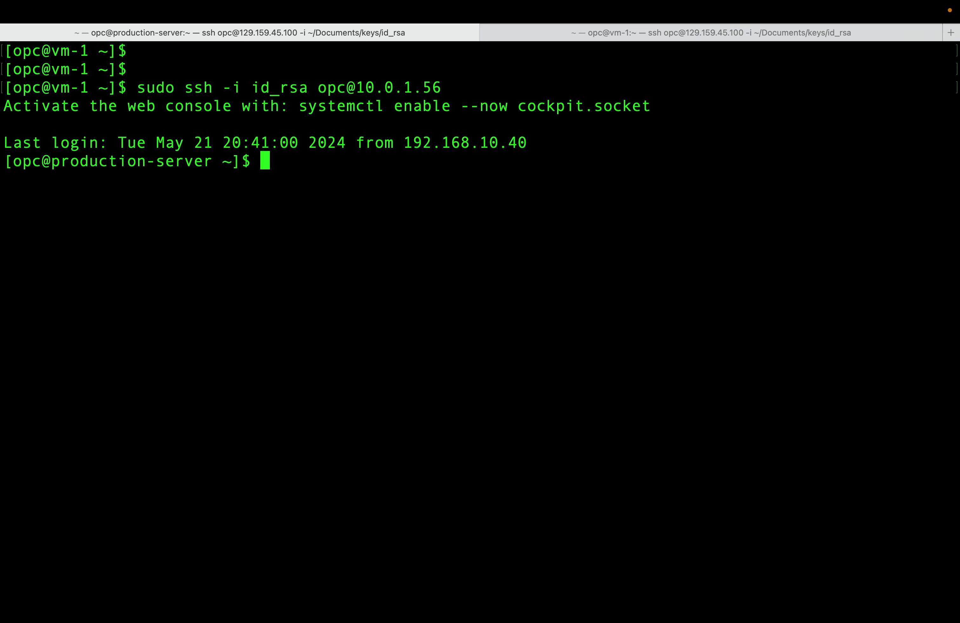
pyautogui.click(616, 33)
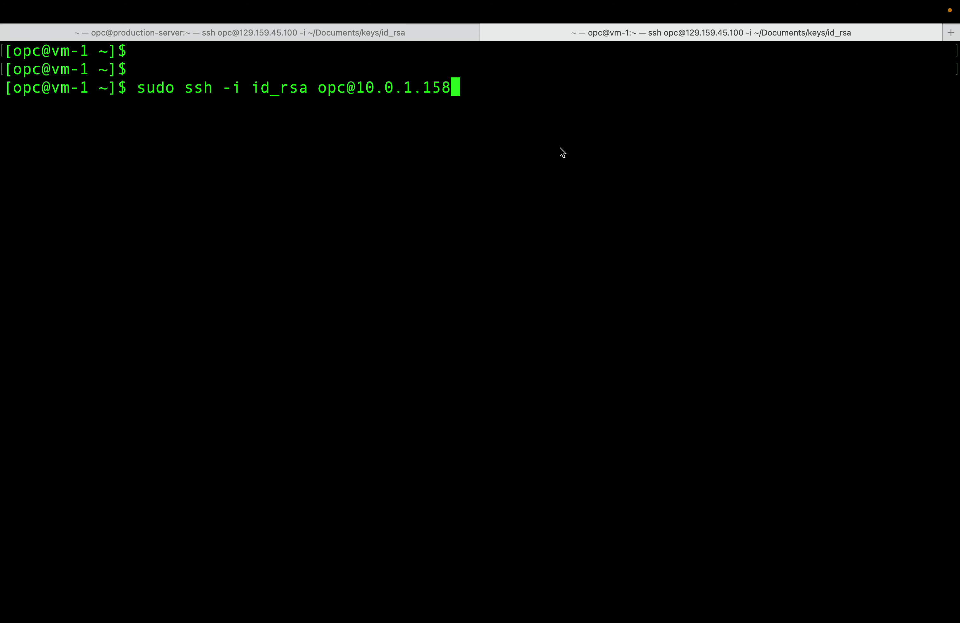
pyautogui.press('Return')
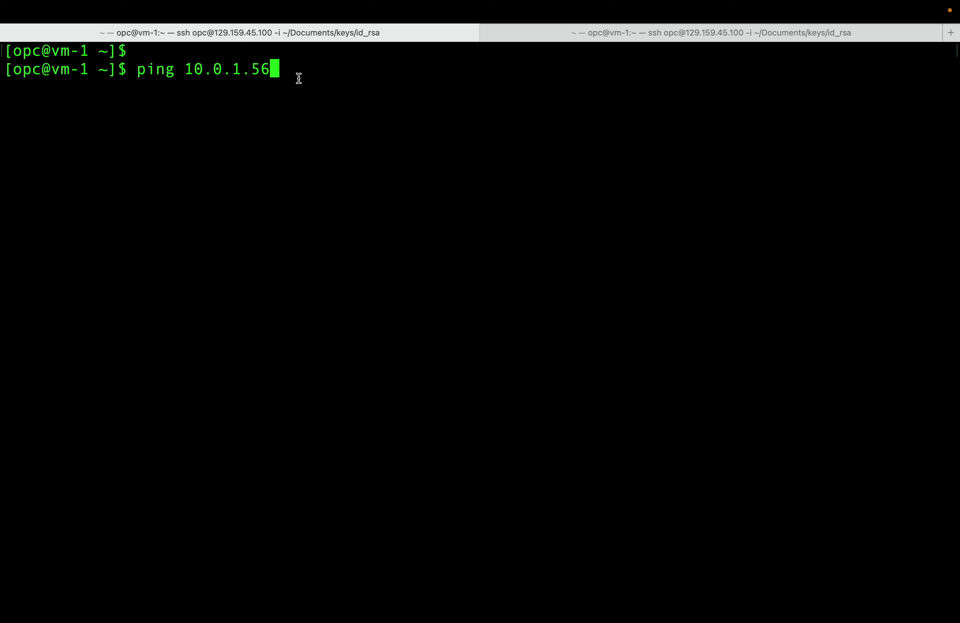
# Ping 10.0.1.56 from vm-1 to generate ICMP traffic.
pyautogui.press('Return')
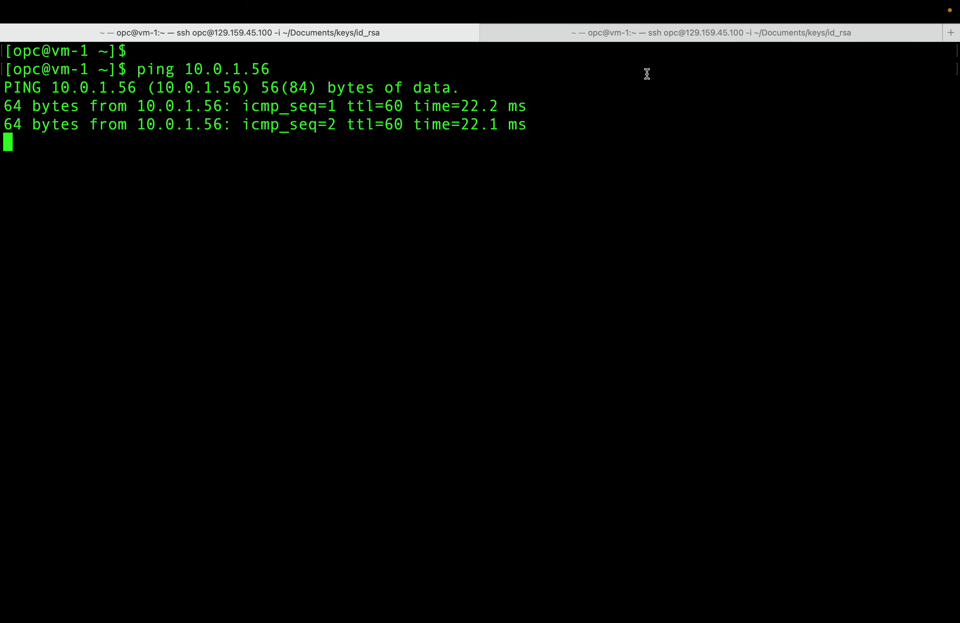
pyautogui.click(646, 34)
pyautogui.press('Return')
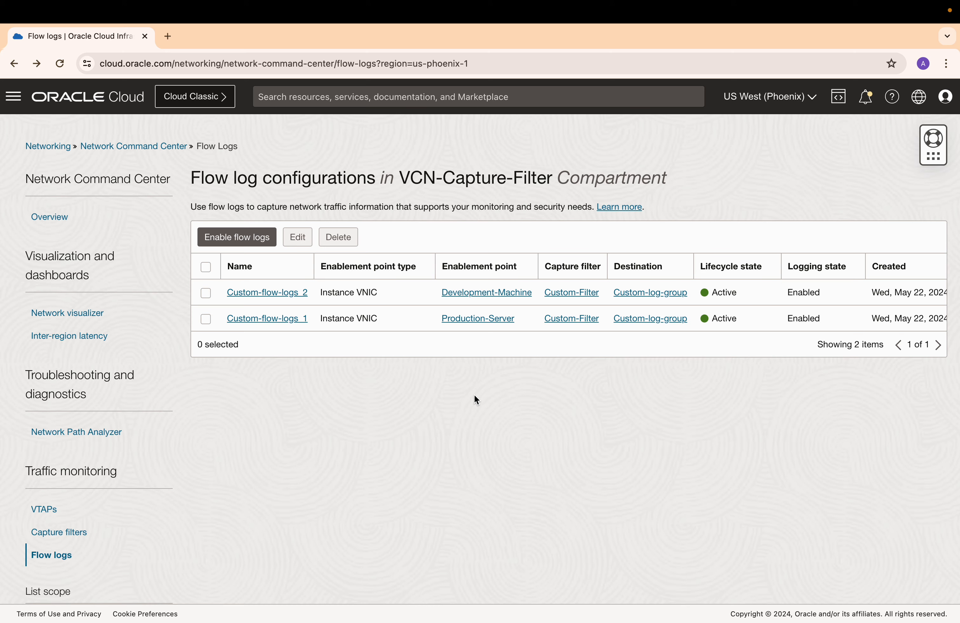
# Open Custom-log-group, explore it with Log Search, and set the time filter to the past 15 minutes.
pyautogui.click(637, 291)
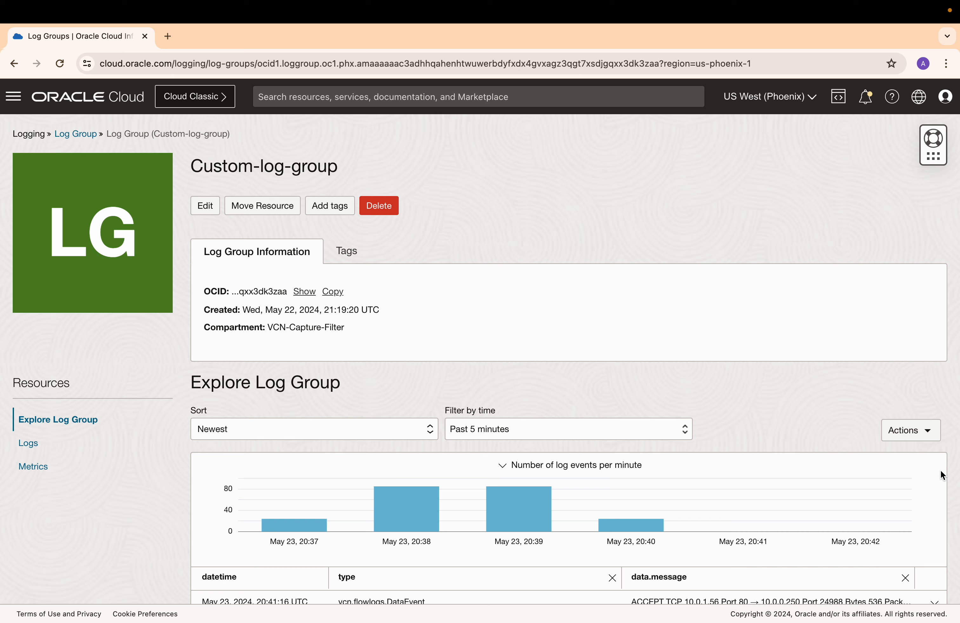
pyautogui.click(925, 434)
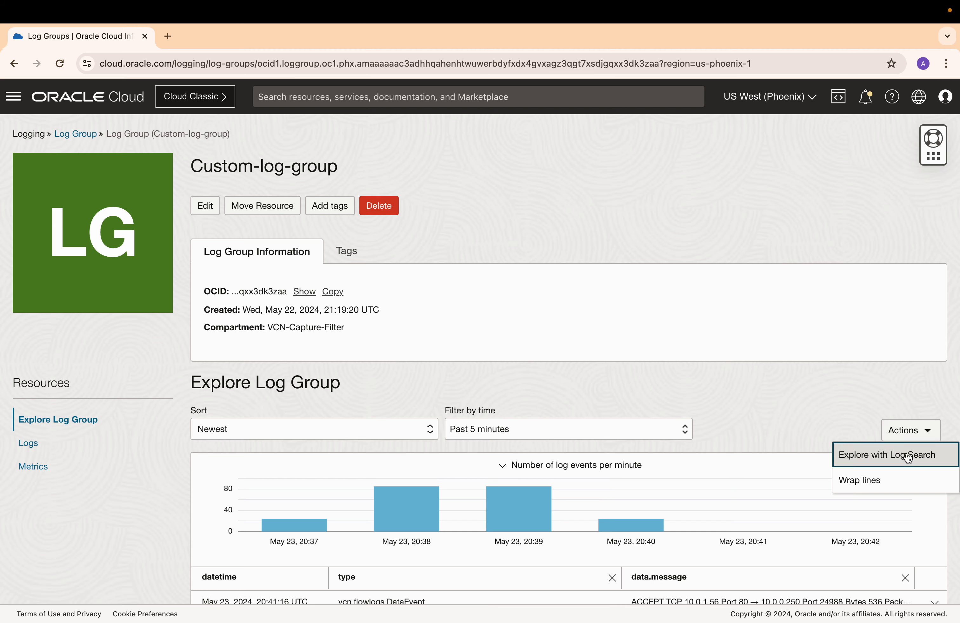
pyautogui.click(906, 455)
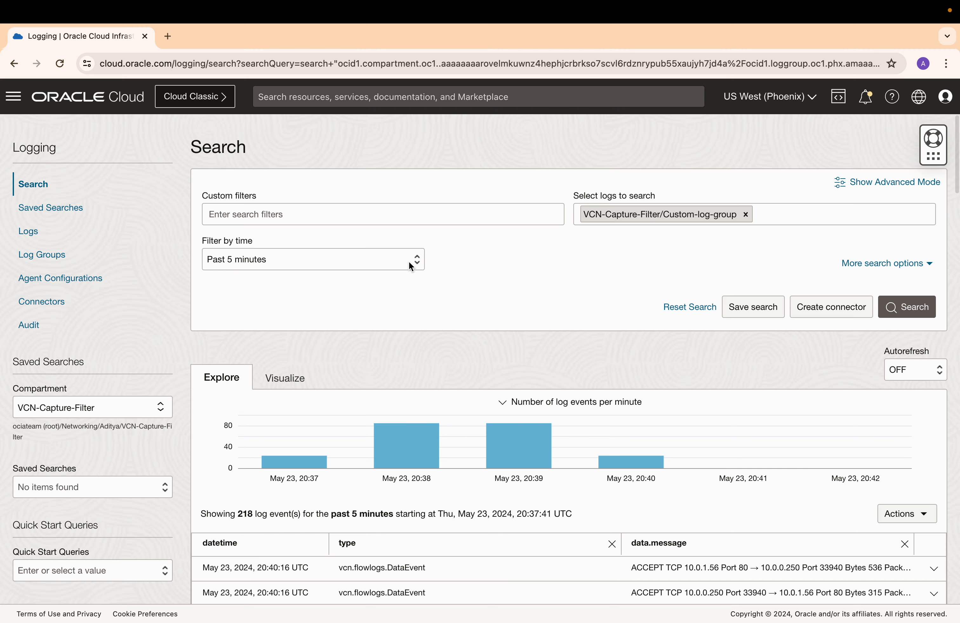
pyautogui.click(409, 263)
pyautogui.click(334, 278)
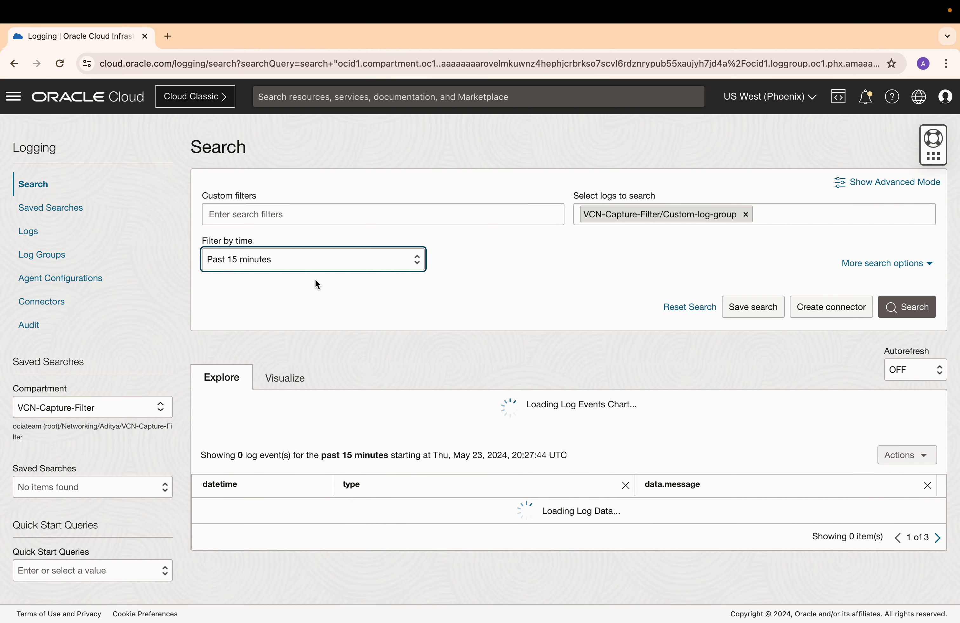
# Filter the log search by data.sourceAddress = 10.0.0.250 and scroll through the matching flow log events.
pyautogui.click(253, 214)
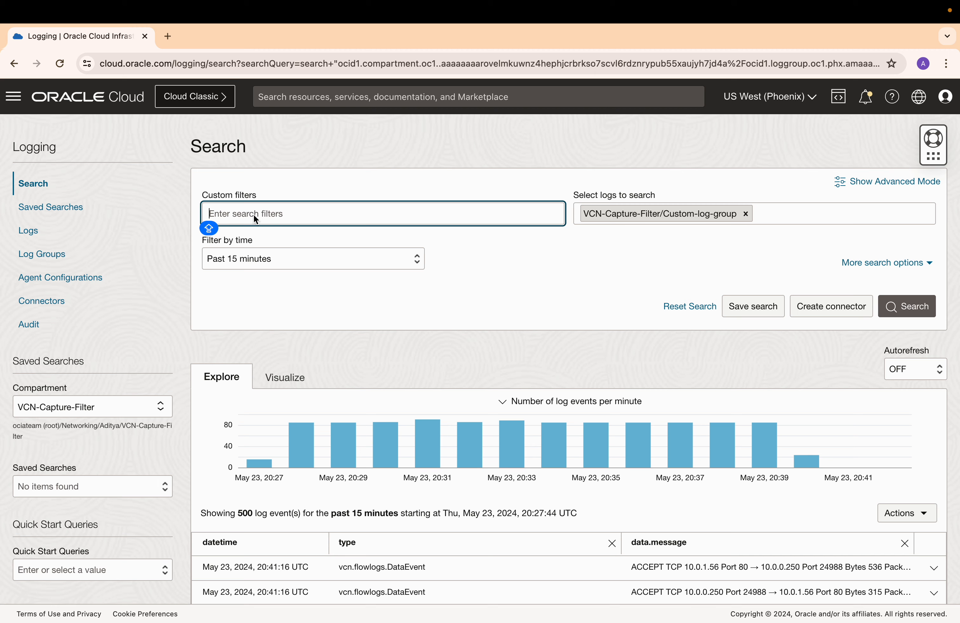
pyautogui.write('DATA')
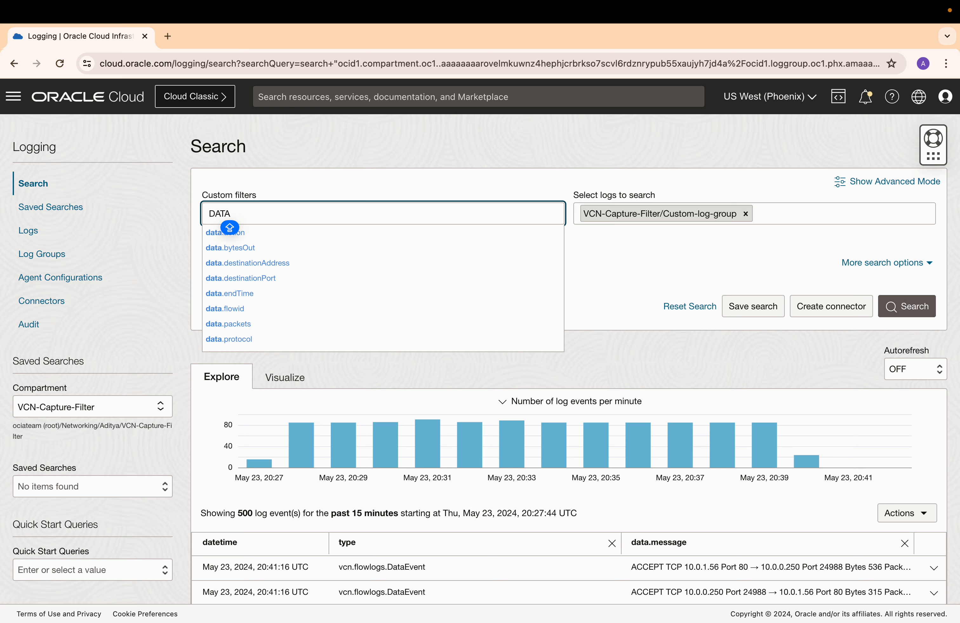
pyautogui.press('capslock')
pyautogui.write('.so')
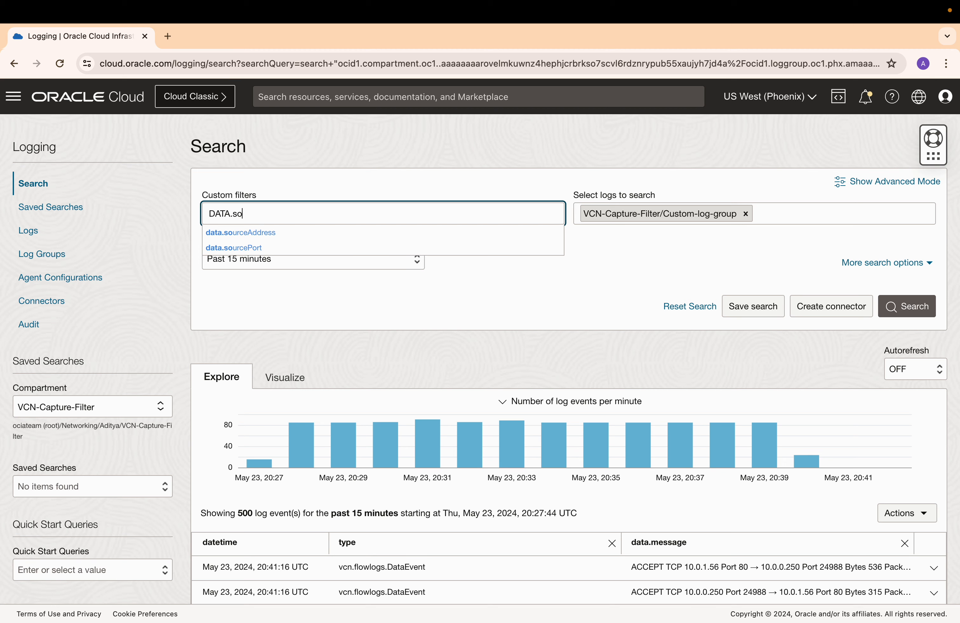
pyautogui.click(252, 233)
pyautogui.write('=')
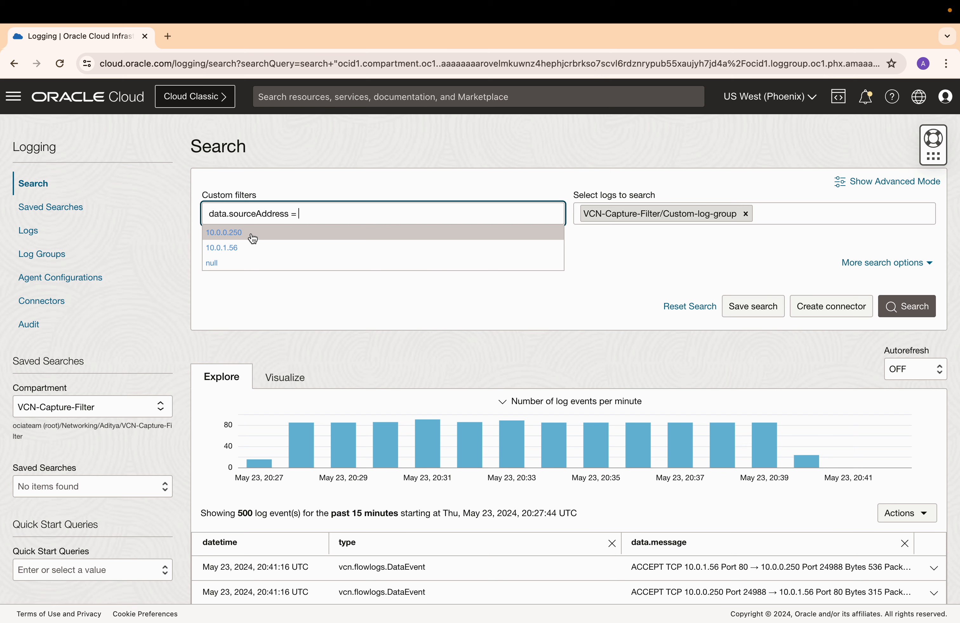
pyautogui.click(243, 235)
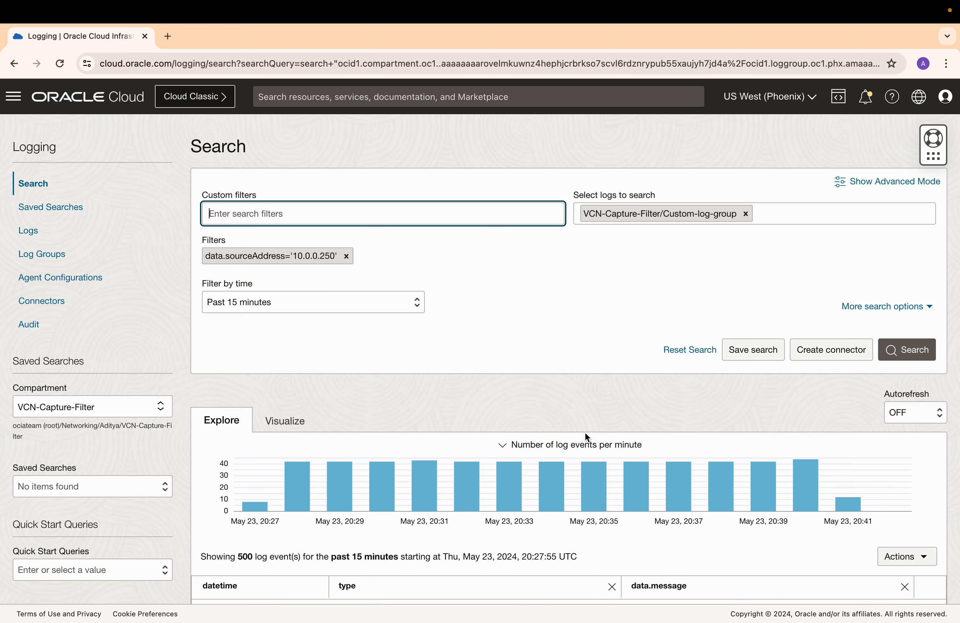
pyautogui.scroll(-6, 582, 408)
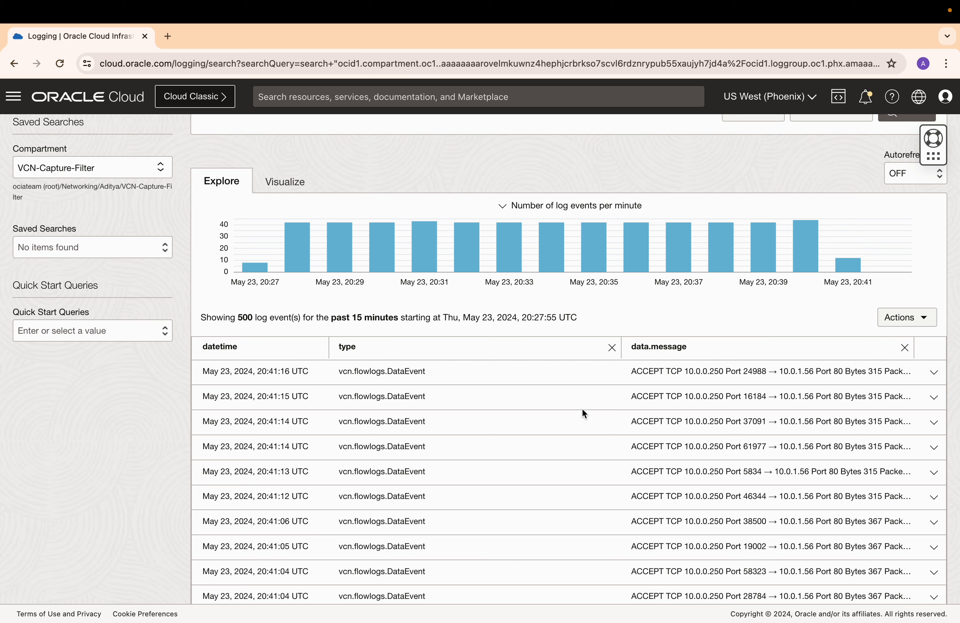
pyautogui.scroll(-2, 582, 408)
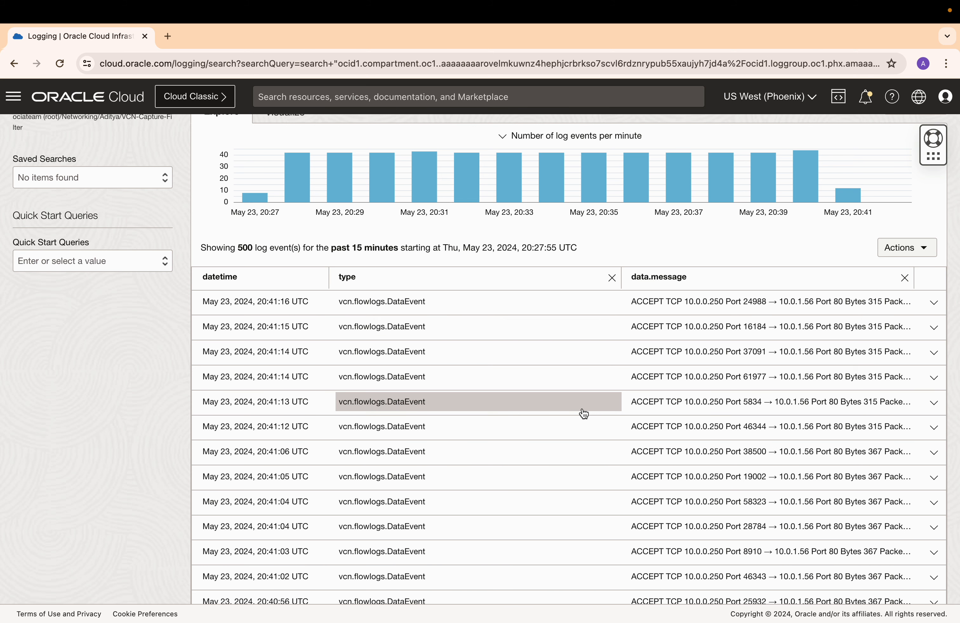
pyautogui.scroll(8, 584, 413)
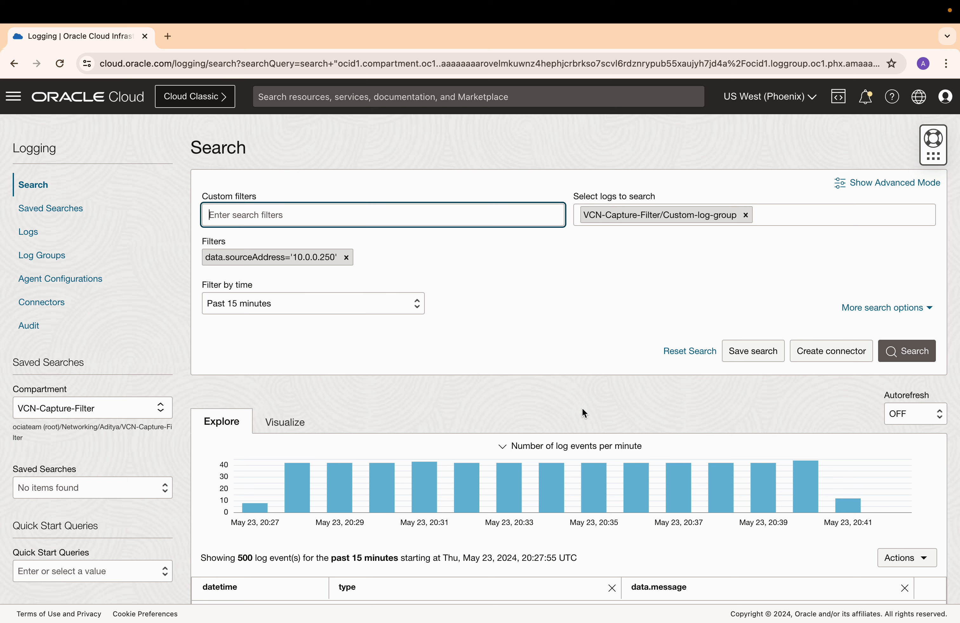
# Remove that filter and search instead for data.sourceAddress = 192.168.10.40, then review the matching events.
pyautogui.click(347, 258)
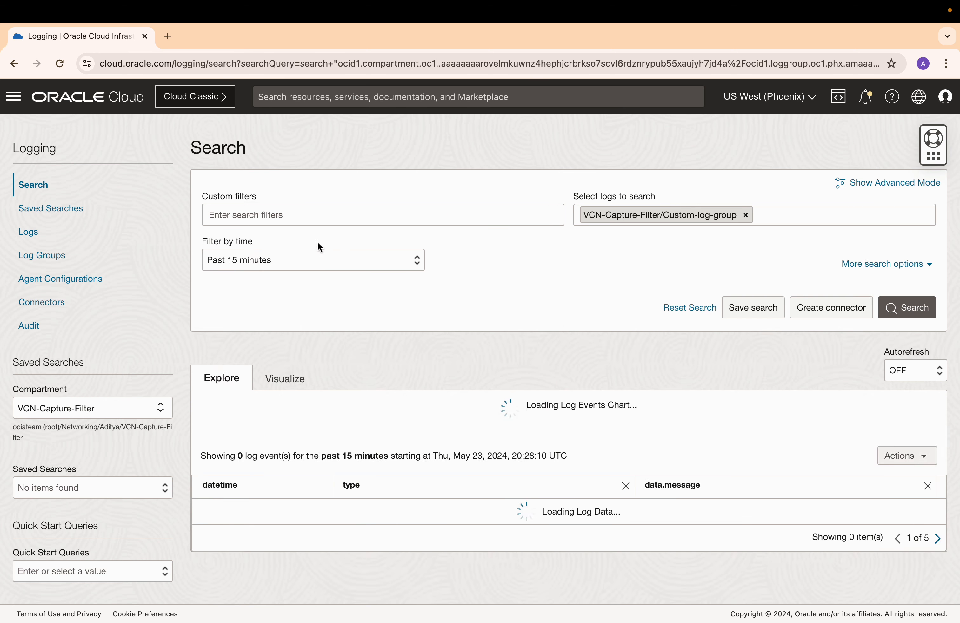
pyautogui.write('data')
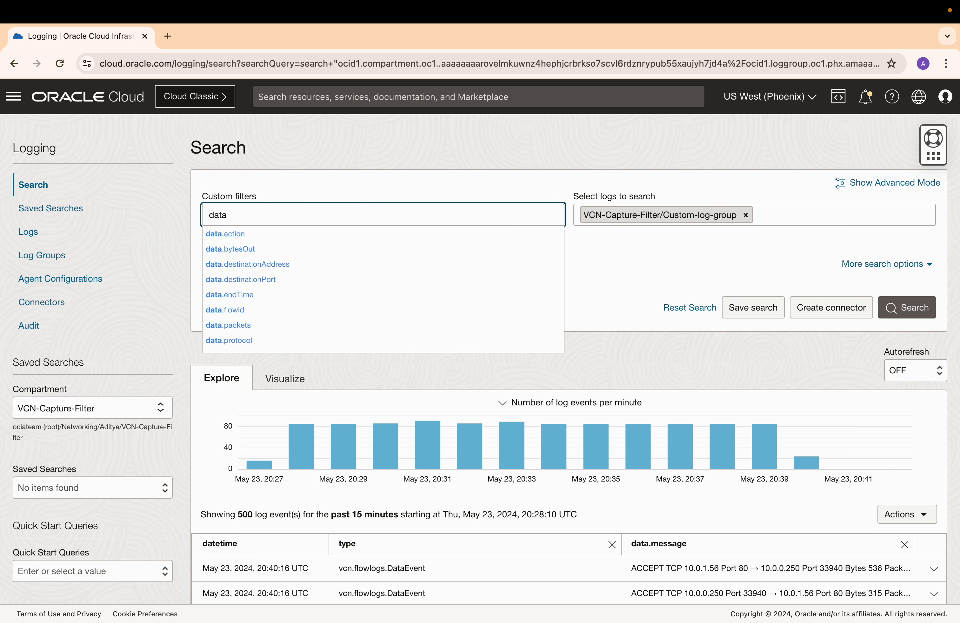
pyautogui.write('.so')
pyautogui.click(286, 235)
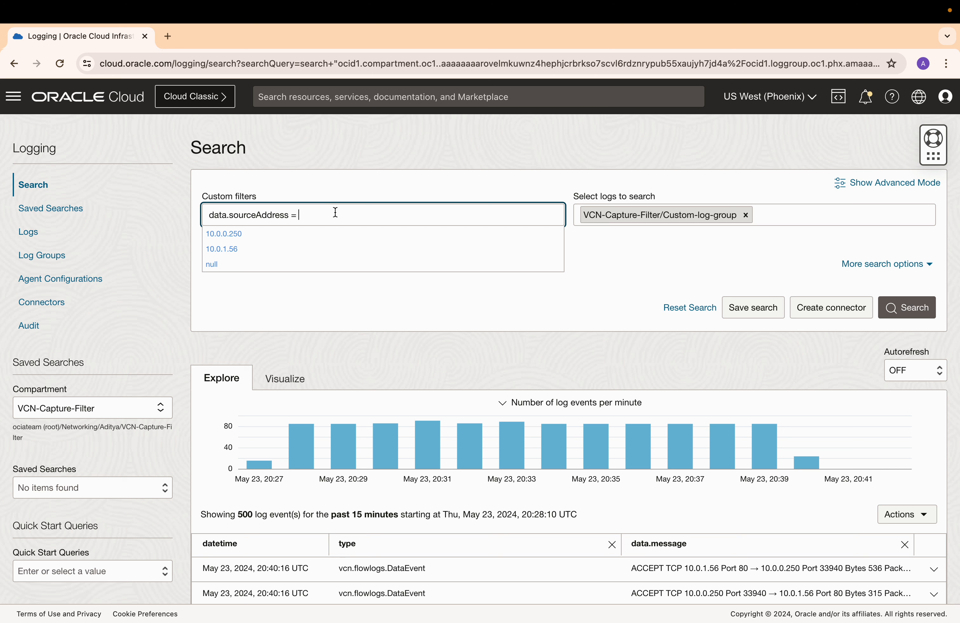
pyautogui.write('192.1')
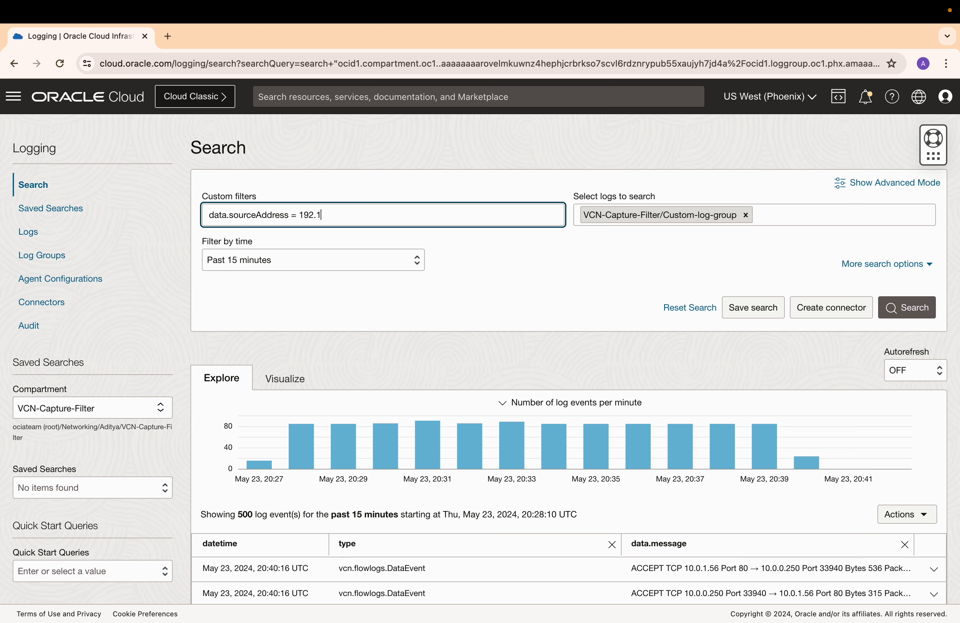
pyautogui.write('68.10.40')
pyautogui.press('Return')
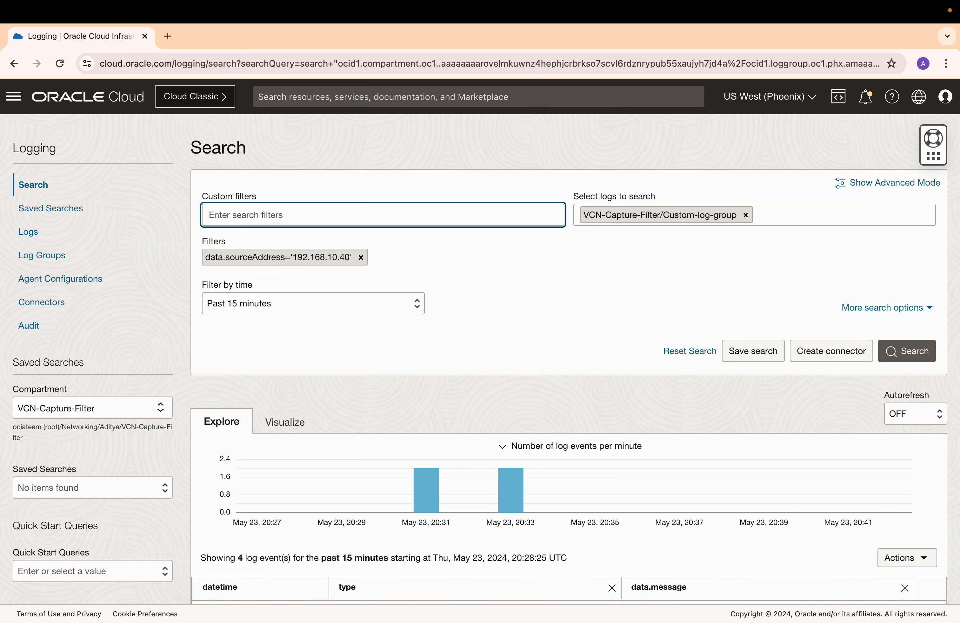
pyautogui.scroll(-4, 599, 431)
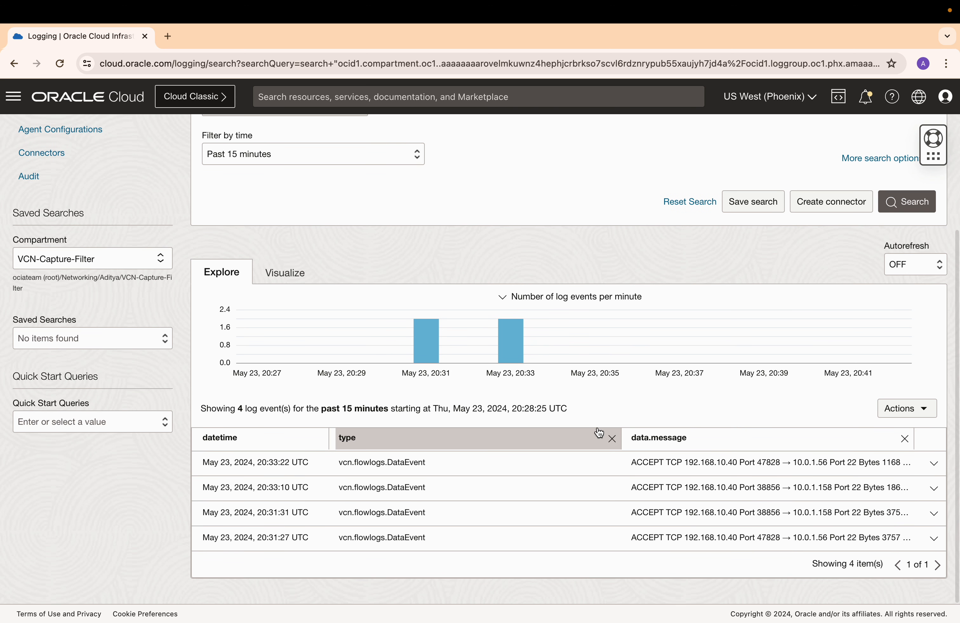